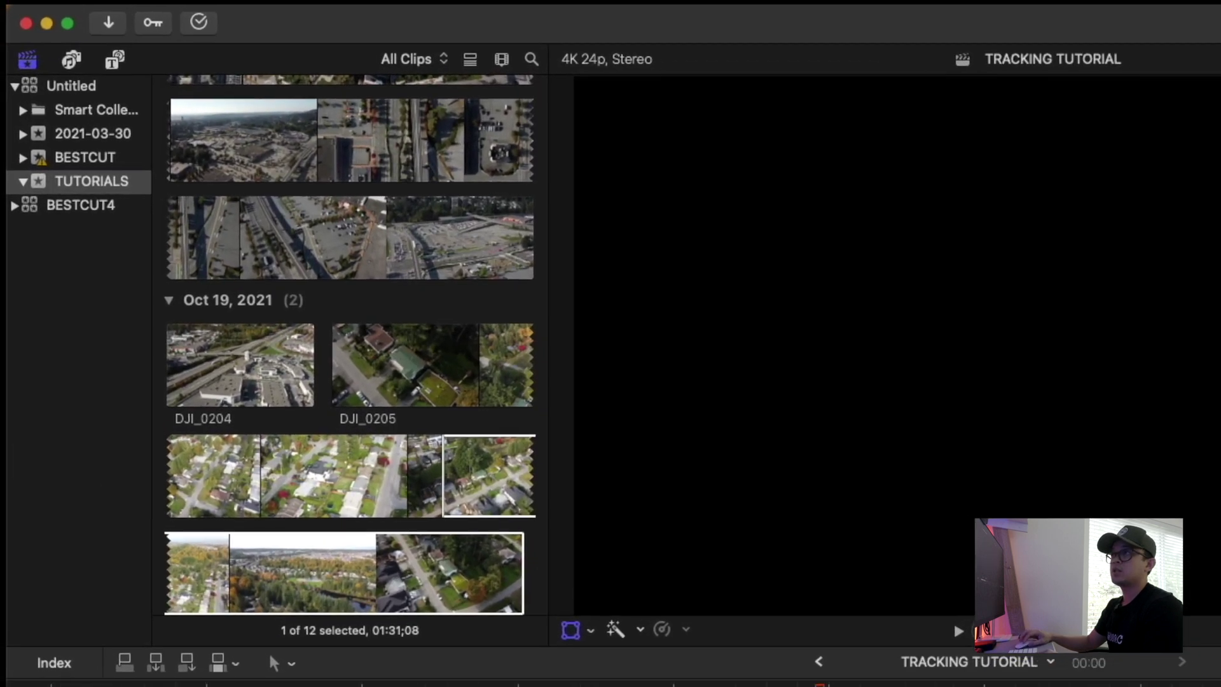
Step: Check the installed Final Cut Pro version, then close the version window
{"action": "left_click", "coordinate": [80, 3]}
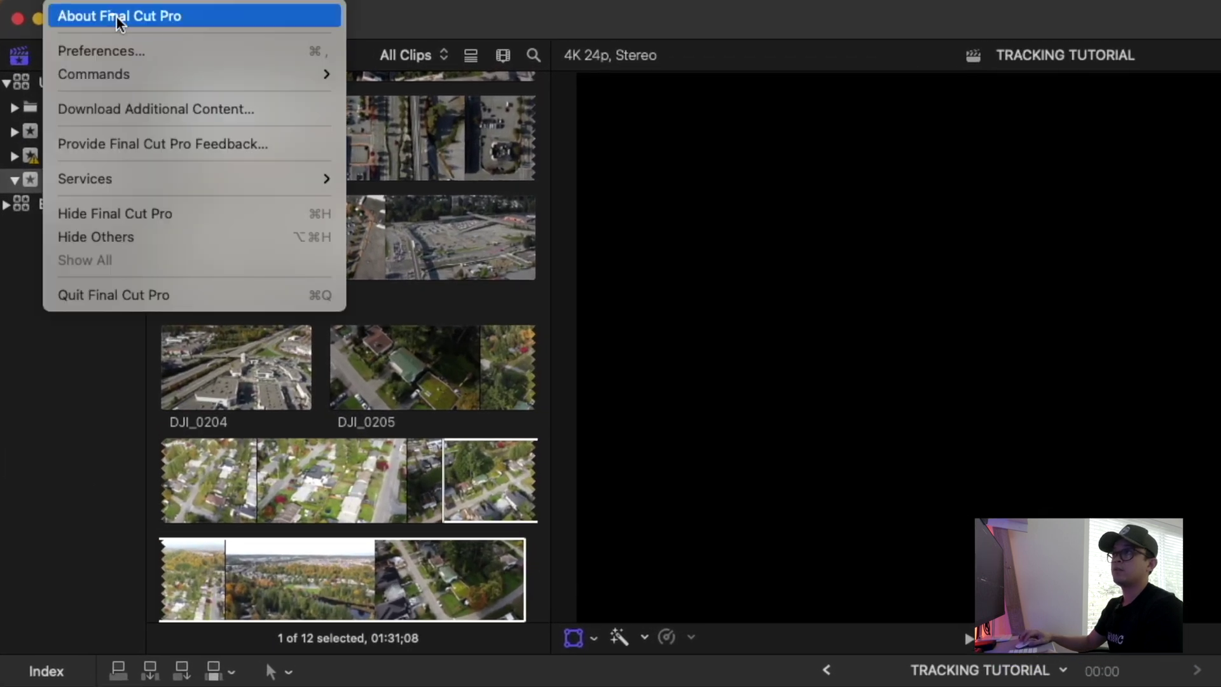
{"action": "key", "text": "Return"}
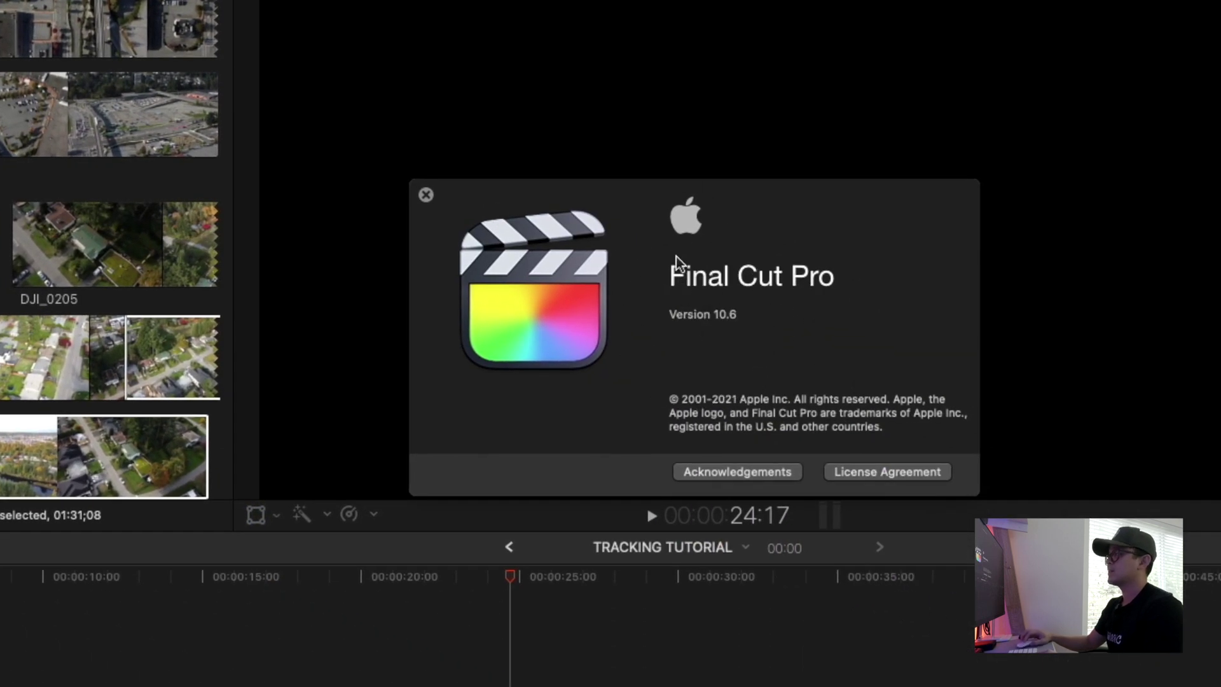
{"action": "left_click", "coordinate": [426, 195]}
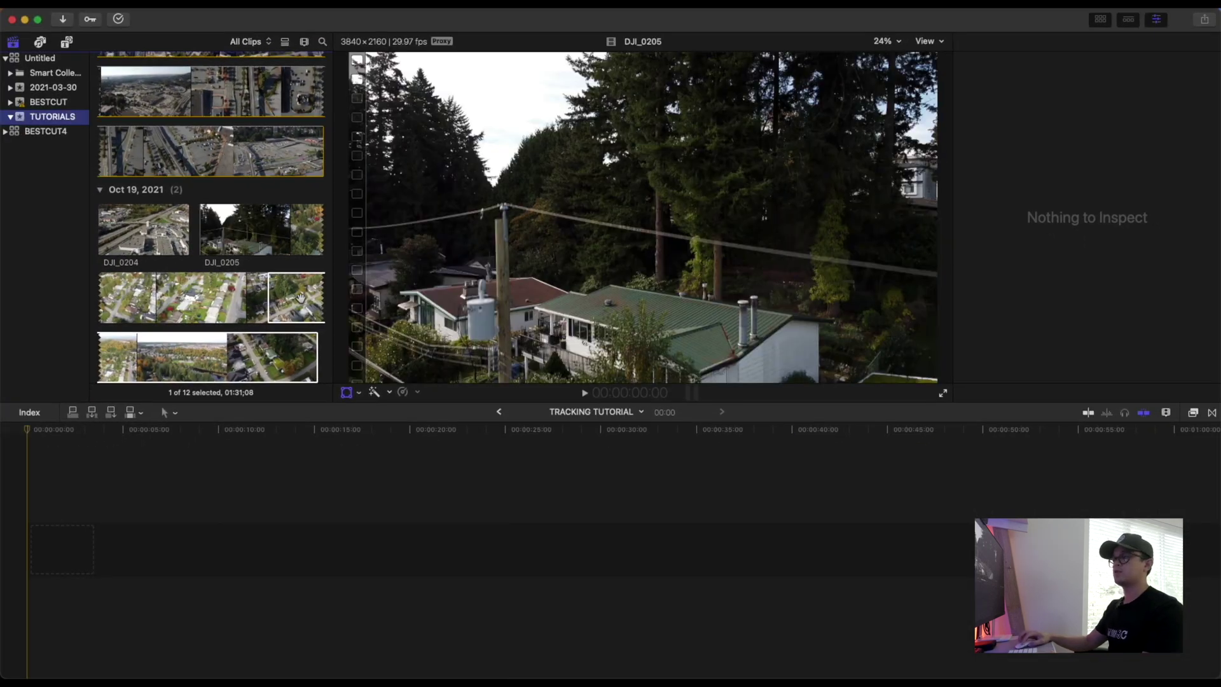
Step: Add DJI_0205 to the timeline and apply Automatic Speed, slowing it to 80%
{"action": "left_click_drag", "start_coordinate": [300, 298], "coordinate": [82, 546]}
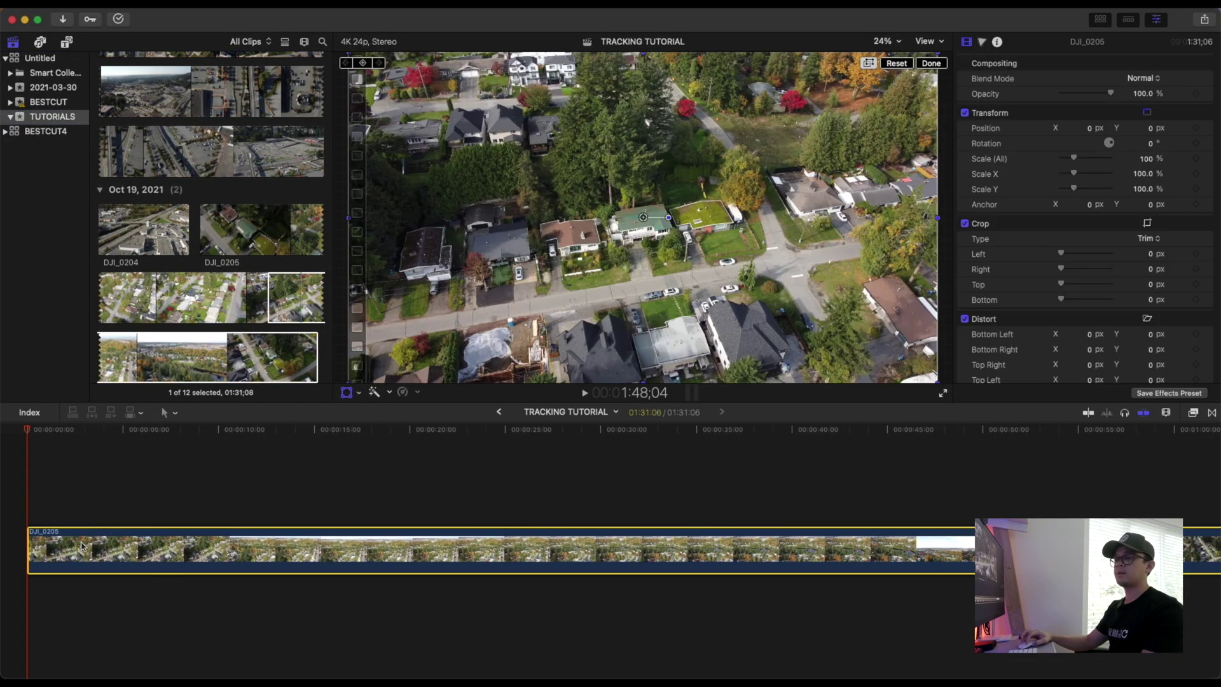
{"action": "left_click", "coordinate": [420, 474]}
{"action": "left_click", "coordinate": [415, 395]}
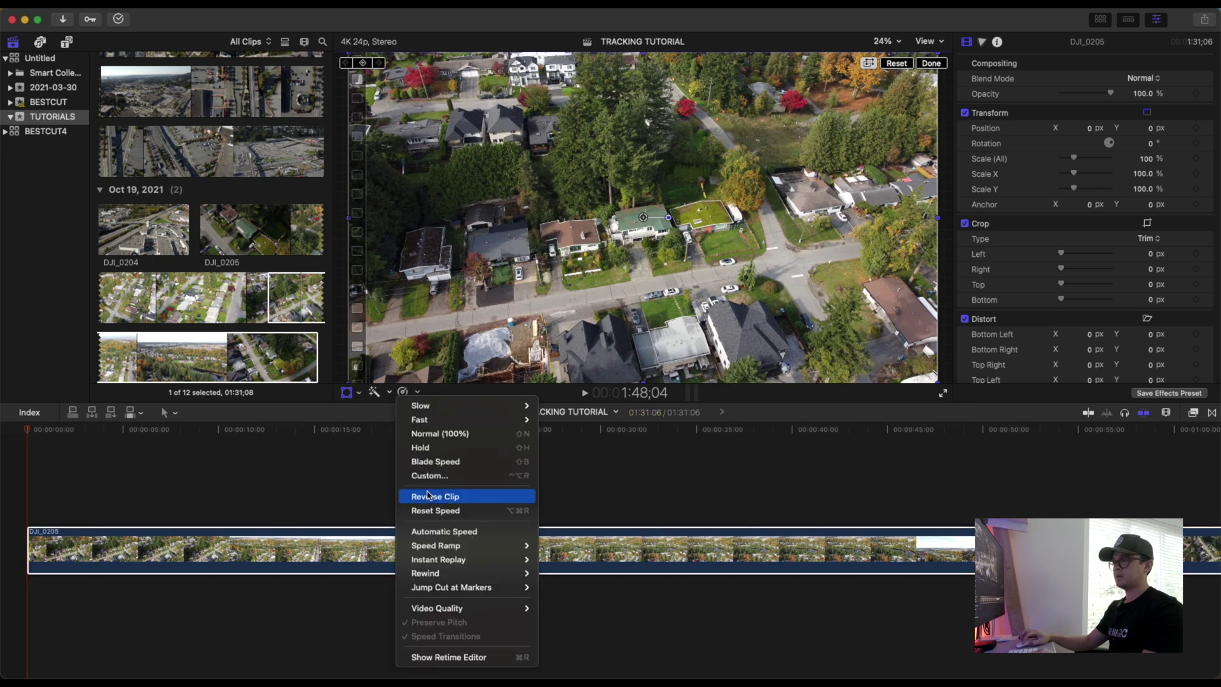
{"action": "left_click", "coordinate": [446, 532]}
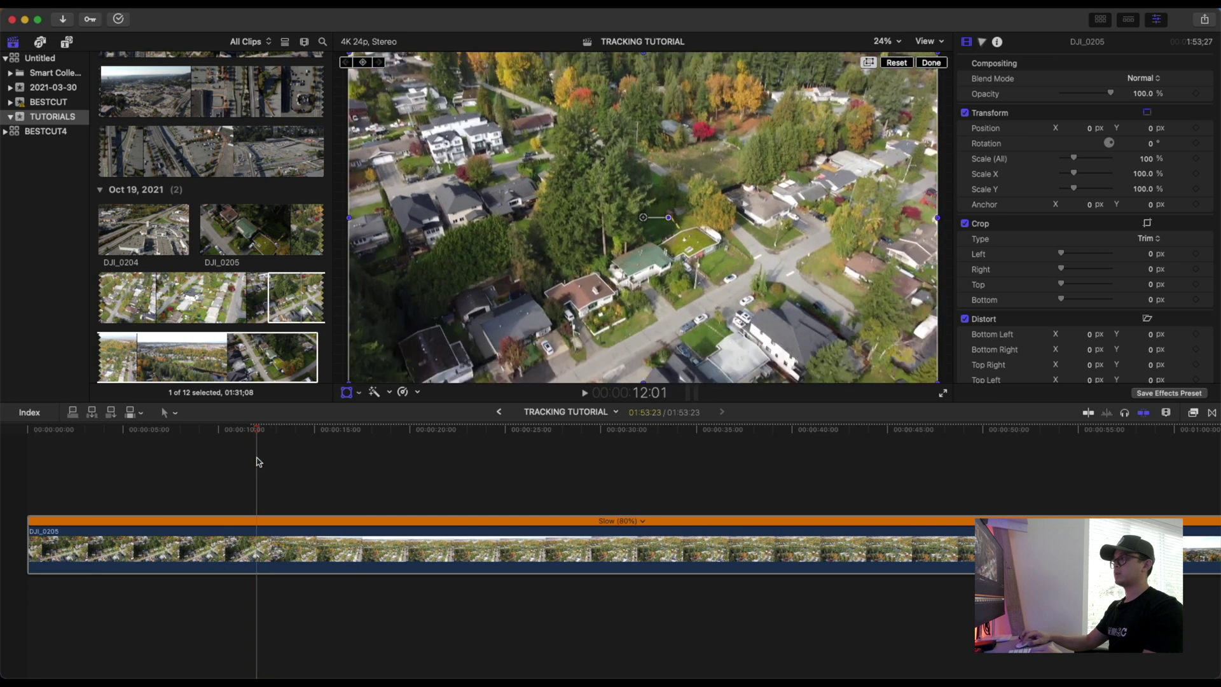
Step: Cut DJI_0205 at about ten seconds, delete the remainder, and return to the start
{"action": "key", "text": "b"}
{"action": "left_click", "coordinate": [231, 547]}
{"action": "left_click", "coordinate": [284, 560]}
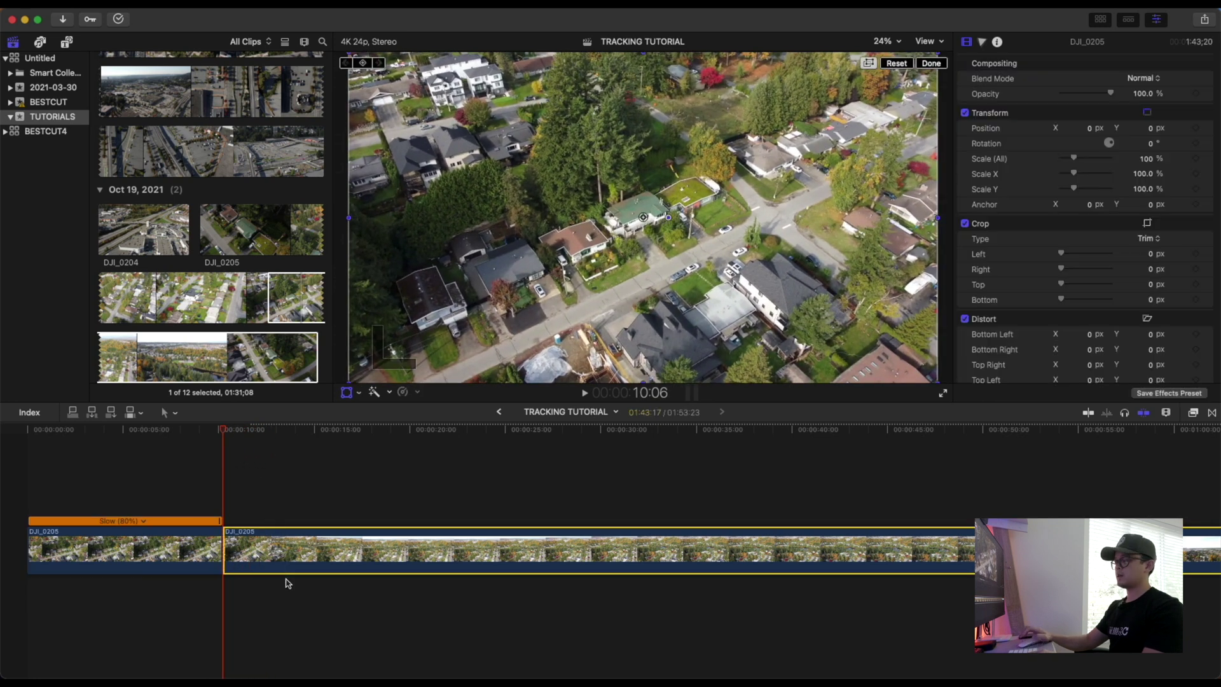
{"action": "key", "text": "Delete"}
{"action": "key", "text": "Home"}
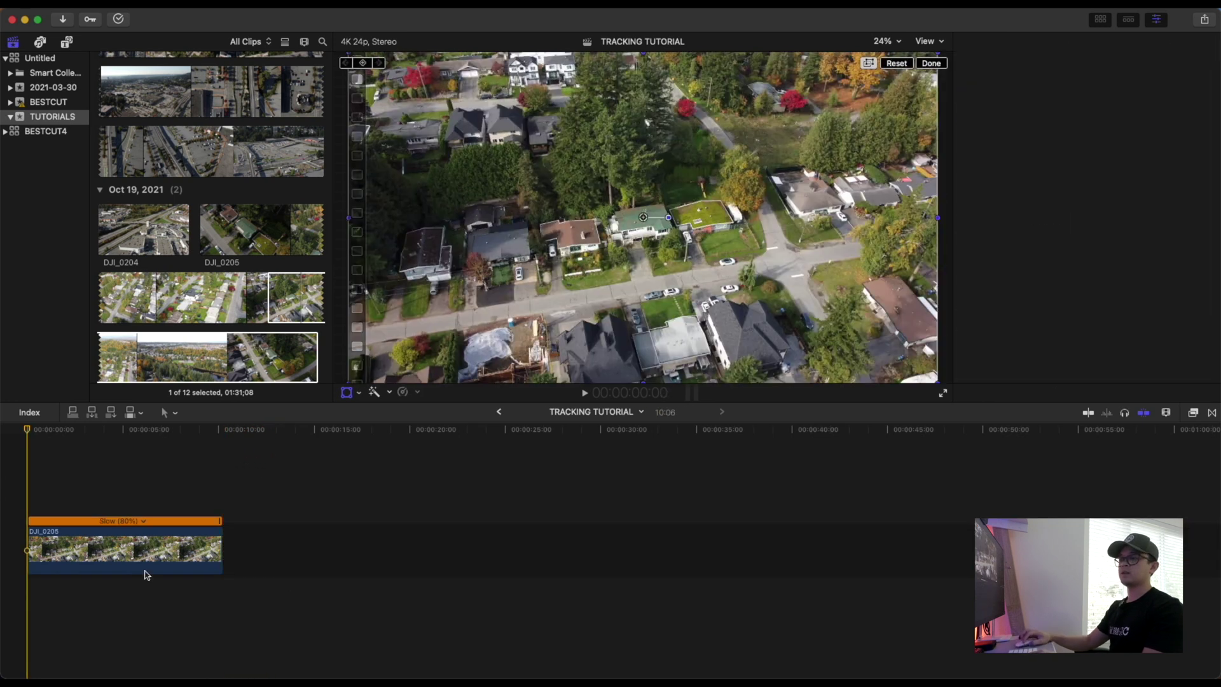
{"action": "left_click", "coordinate": [118, 558]}
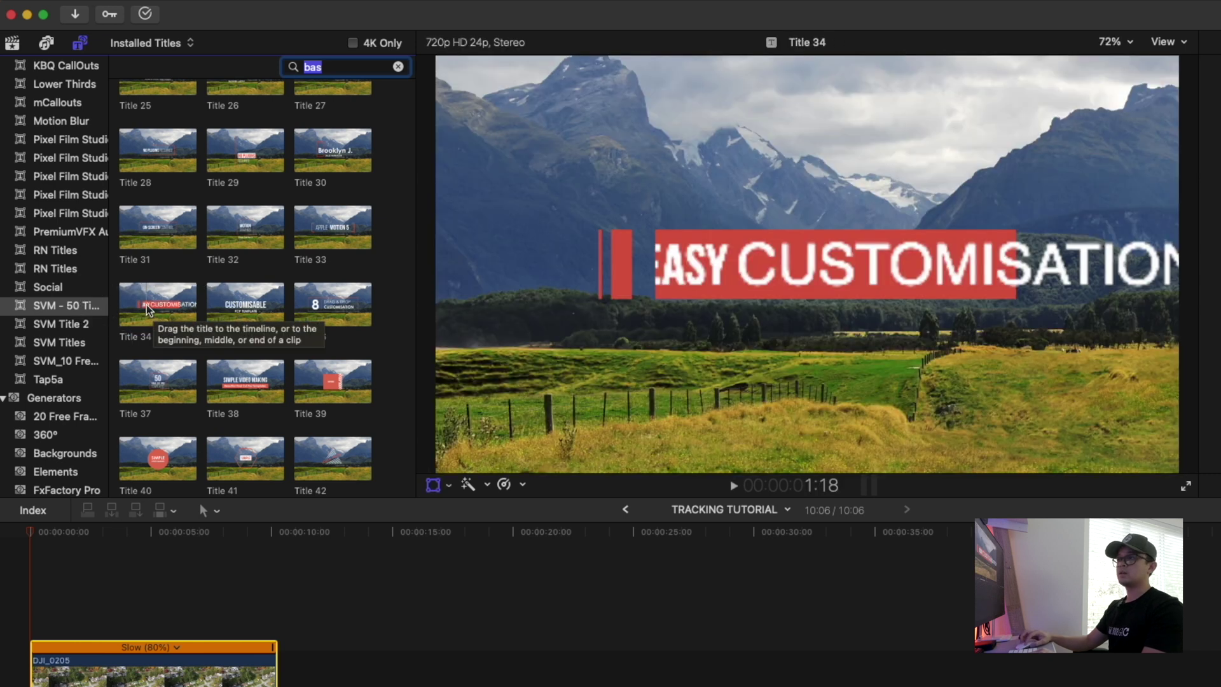
Step: Try placing the Title 34 template over the house, then scroll down toward Trackers
{"action": "left_click_drag", "start_coordinate": [147, 304], "coordinate": [858, 254]}
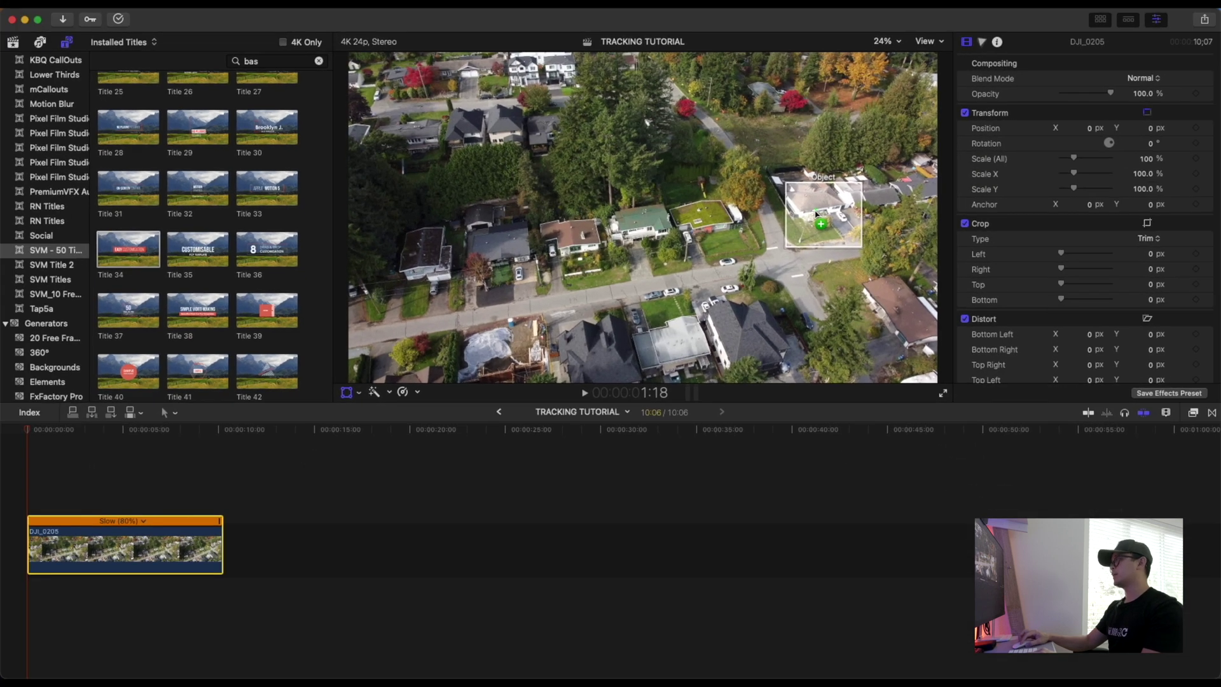
{"action": "left_click_drag", "start_coordinate": [816, 215], "coordinate": [382, 283]}
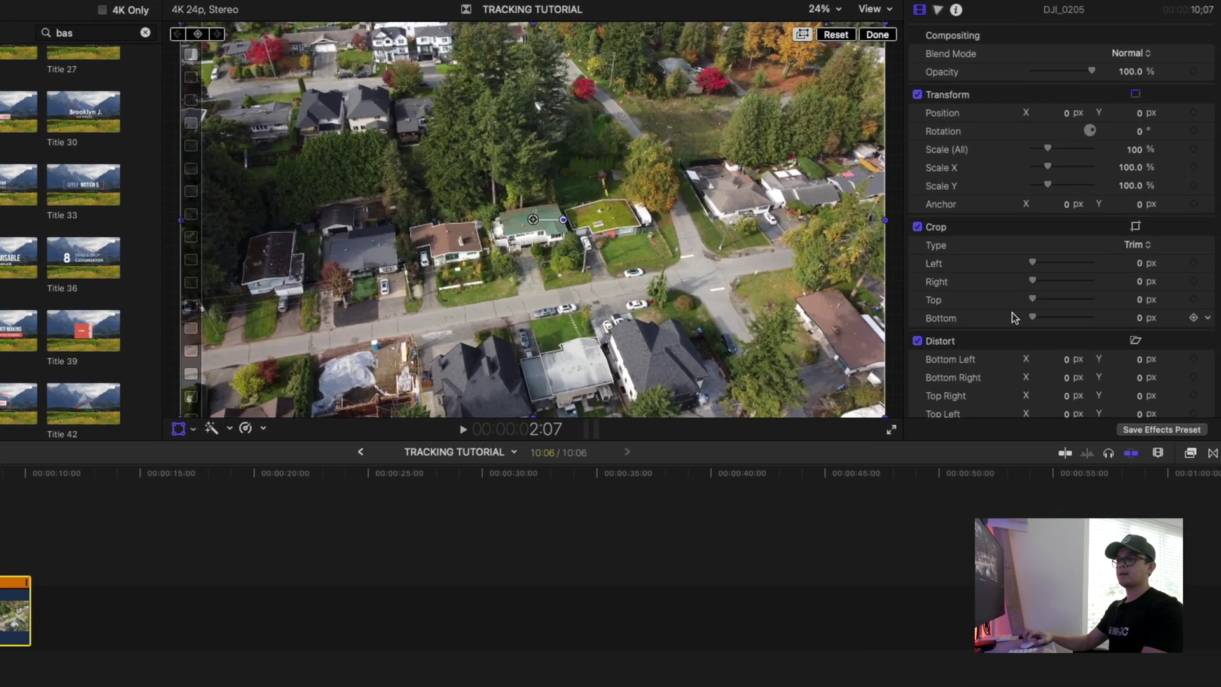
{"action": "scroll", "coordinate": [990, 324], "scroll_direction": "down", "scroll_amount": 8}
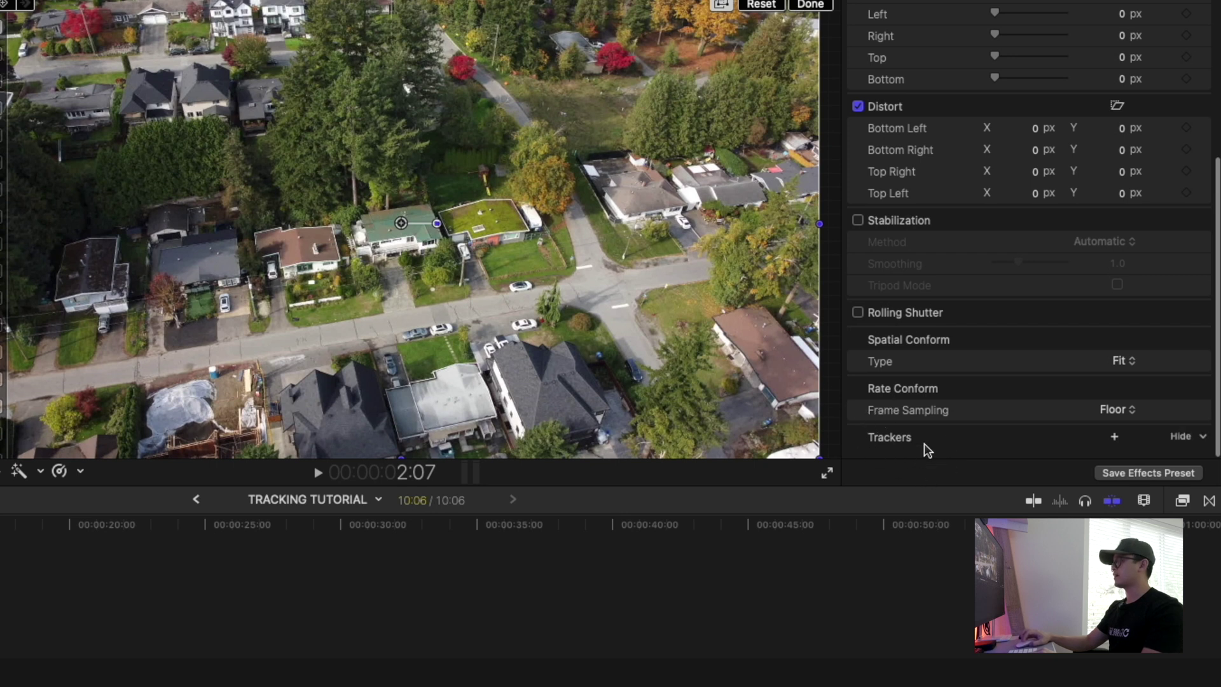
Step: Add a tracker to DJI_0205 and shrink its square box over the green-roofed house
{"action": "left_click", "coordinate": [1114, 437]}
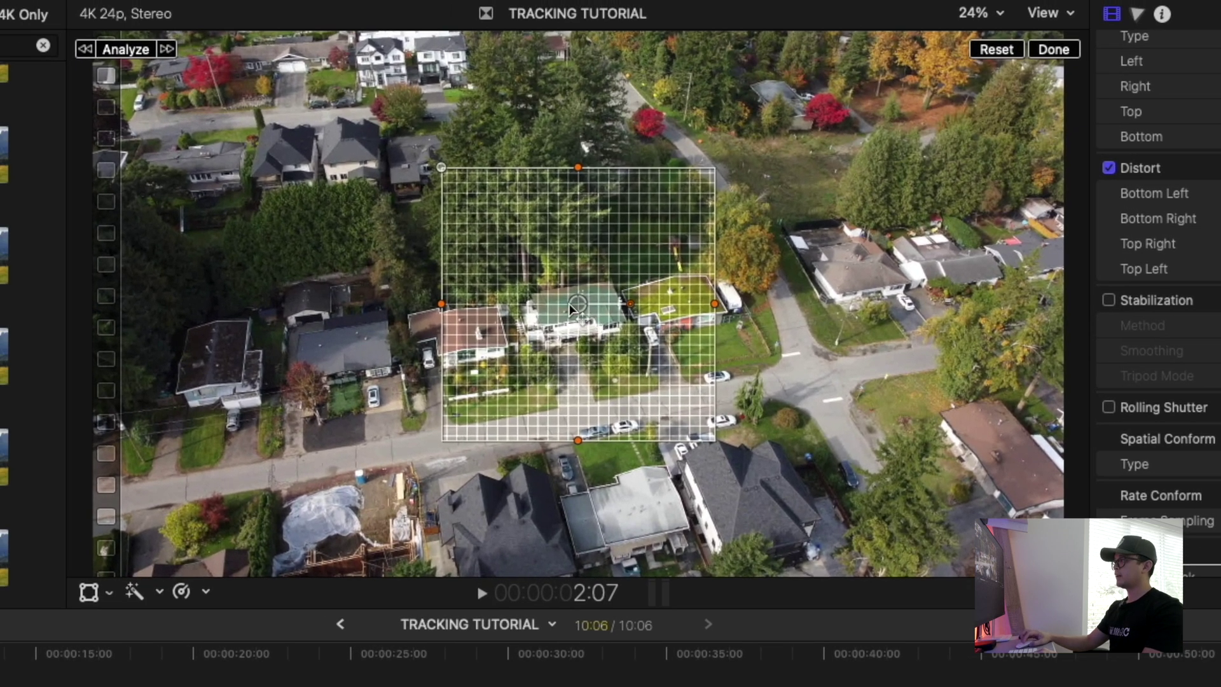
{"action": "left_click_drag", "start_coordinate": [571, 308], "coordinate": [586, 336]}
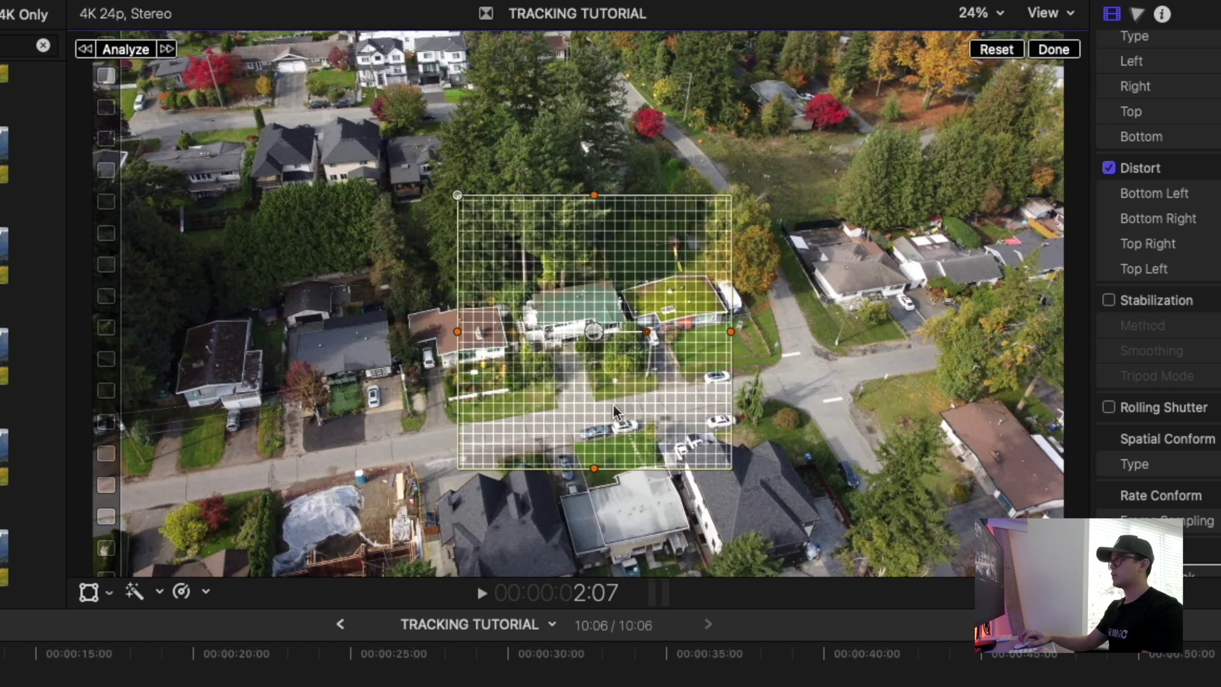
{"action": "left_click_drag", "start_coordinate": [591, 335], "coordinate": [578, 314]}
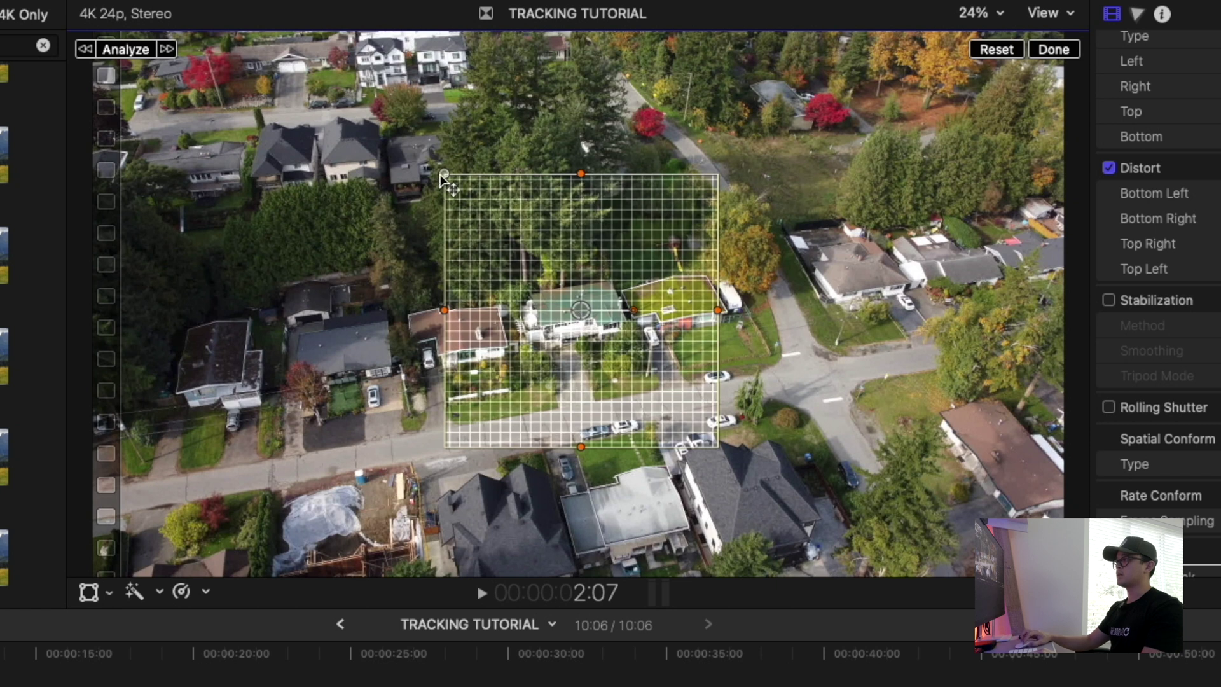
{"action": "mouse_move", "coordinate": [444, 173]}
{"action": "left_mouse_down"}
{"action": "mouse_move", "coordinate": [538, 249]}
{"action": "mouse_move", "coordinate": [446, 186]}
{"action": "left_mouse_up"}
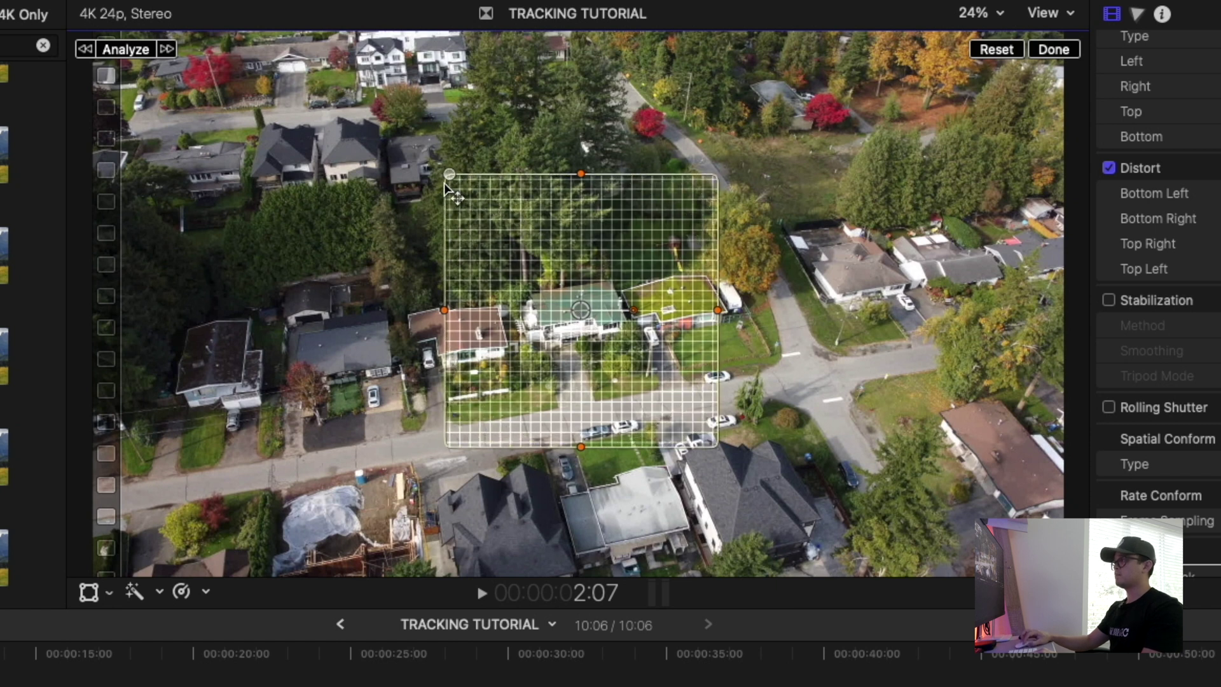
{"action": "left_click_drag", "start_coordinate": [720, 245], "coordinate": [664, 272]}
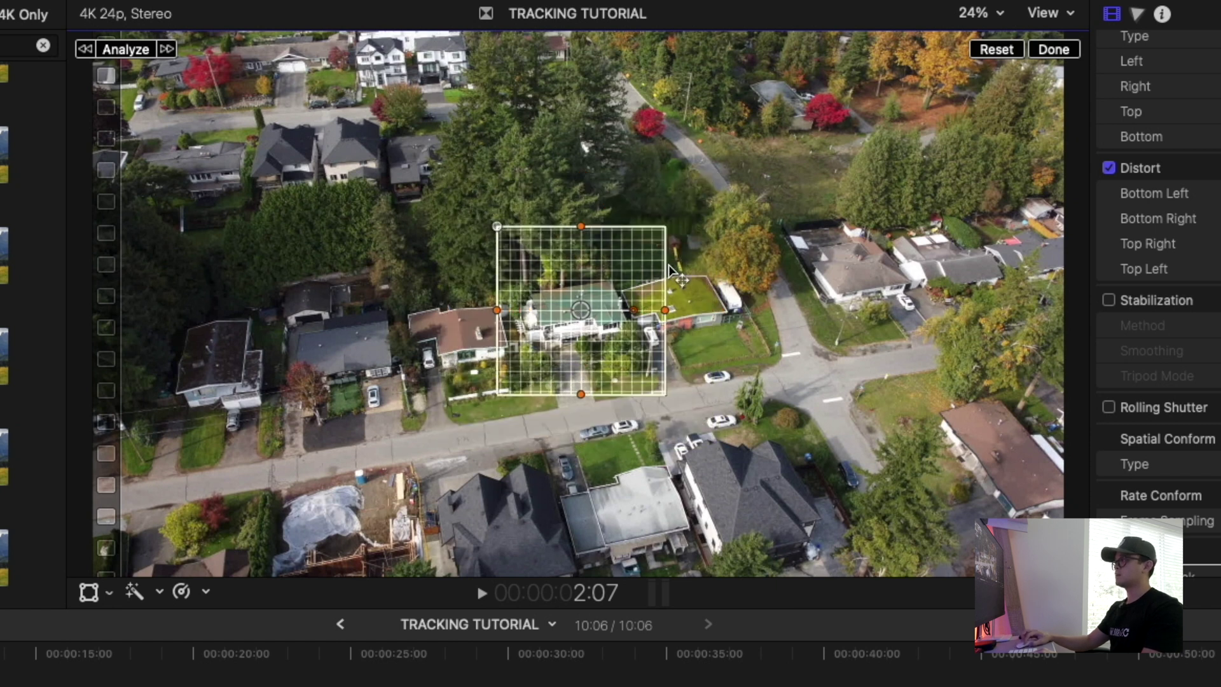
{"action": "left_click_drag", "start_coordinate": [583, 230], "coordinate": [581, 243]}
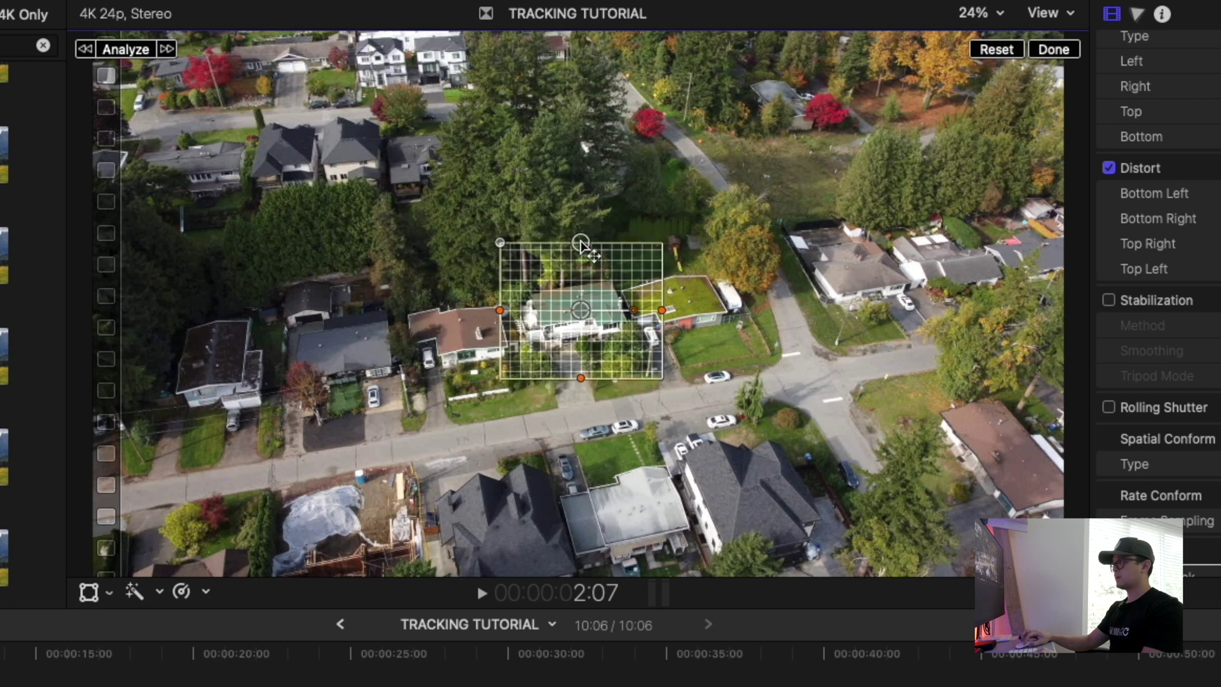
{"action": "left_click_drag", "start_coordinate": [580, 312], "coordinate": [580, 323]}
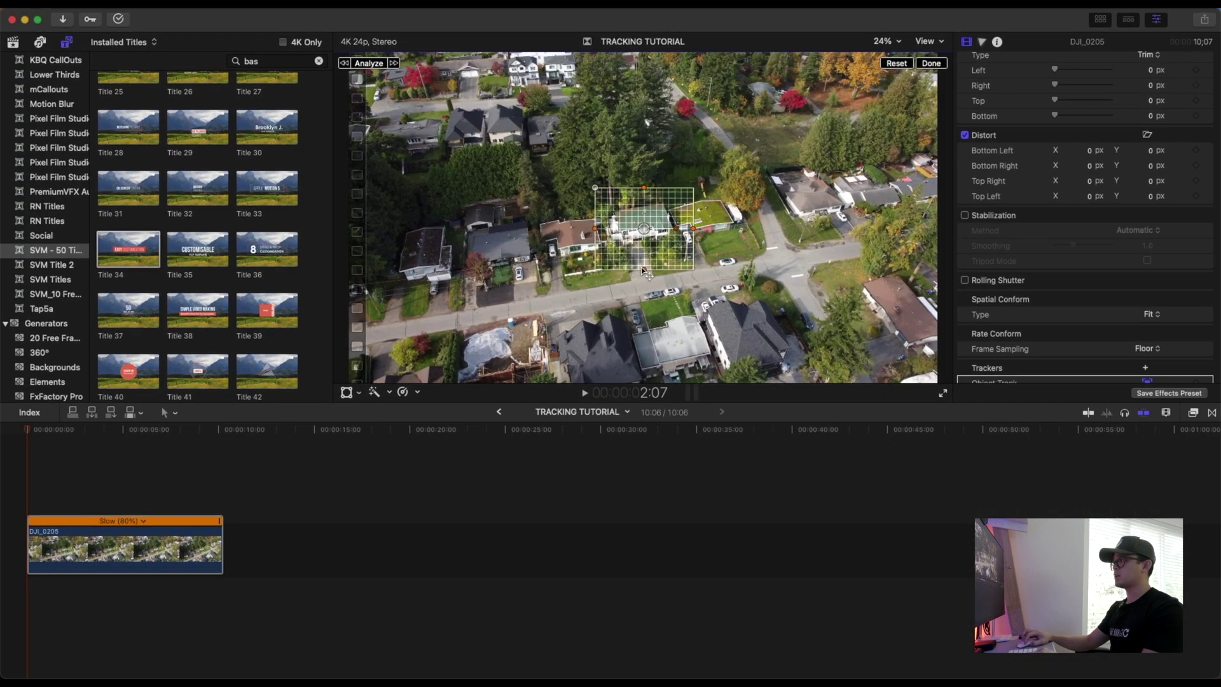
Step: Fine-tune the tracker box's height to hug the house and run Analyze
{"action": "left_click_drag", "start_coordinate": [645, 188], "coordinate": [645, 183]}
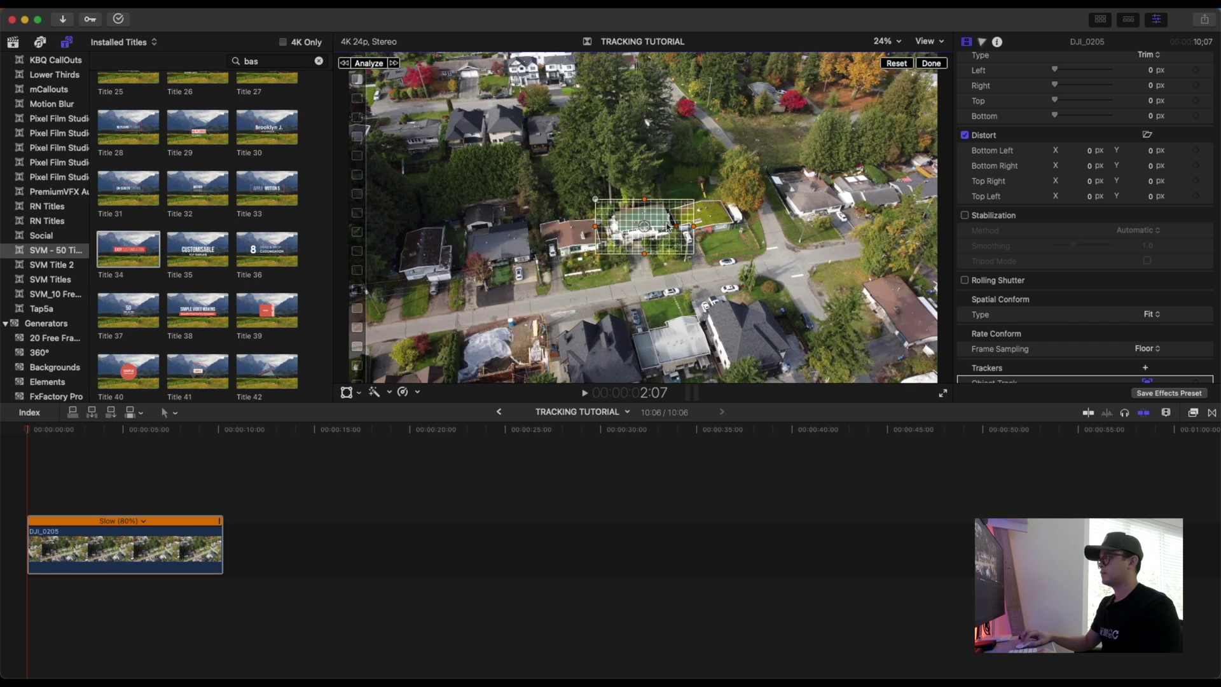
{"action": "left_click_drag", "start_coordinate": [668, 228], "coordinate": [671, 219]}
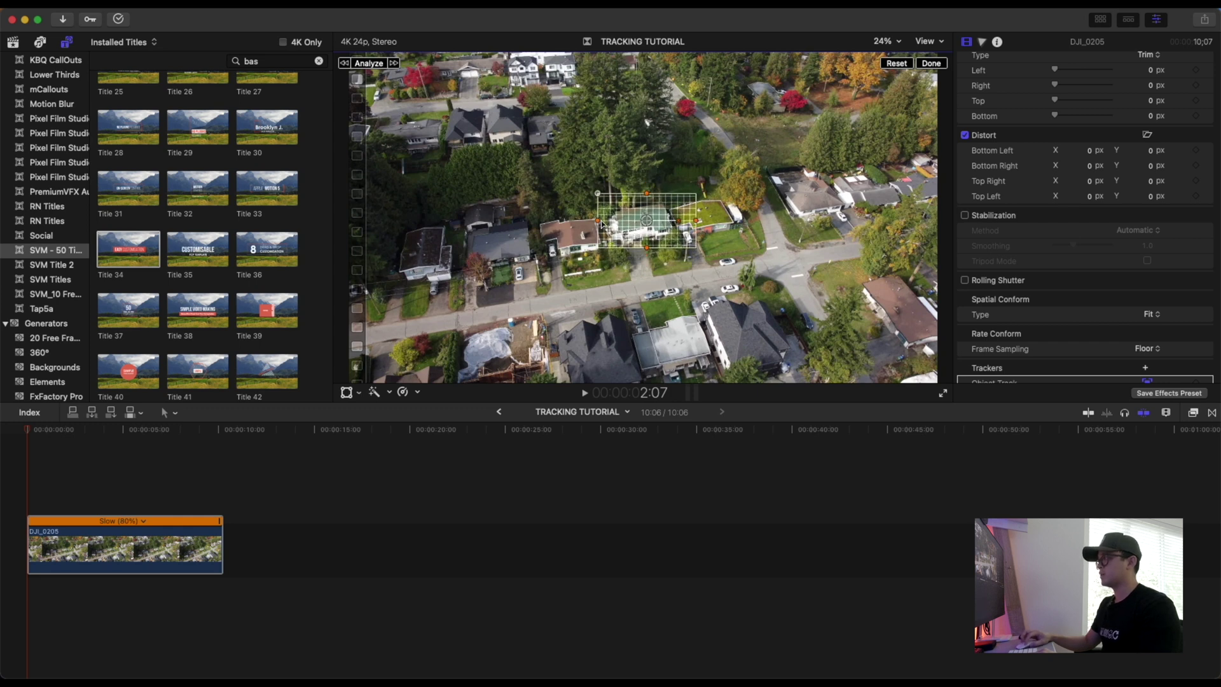
{"action": "left_click_drag", "start_coordinate": [647, 248], "coordinate": [646, 243]}
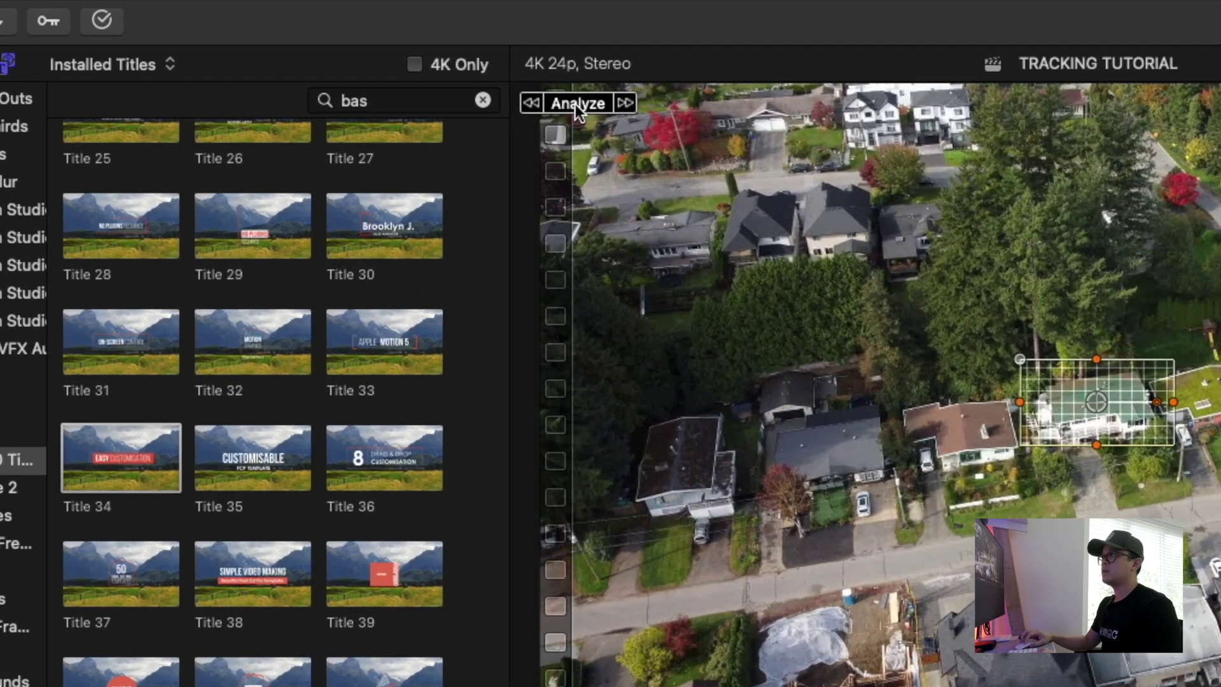
{"action": "left_click", "coordinate": [369, 62]}
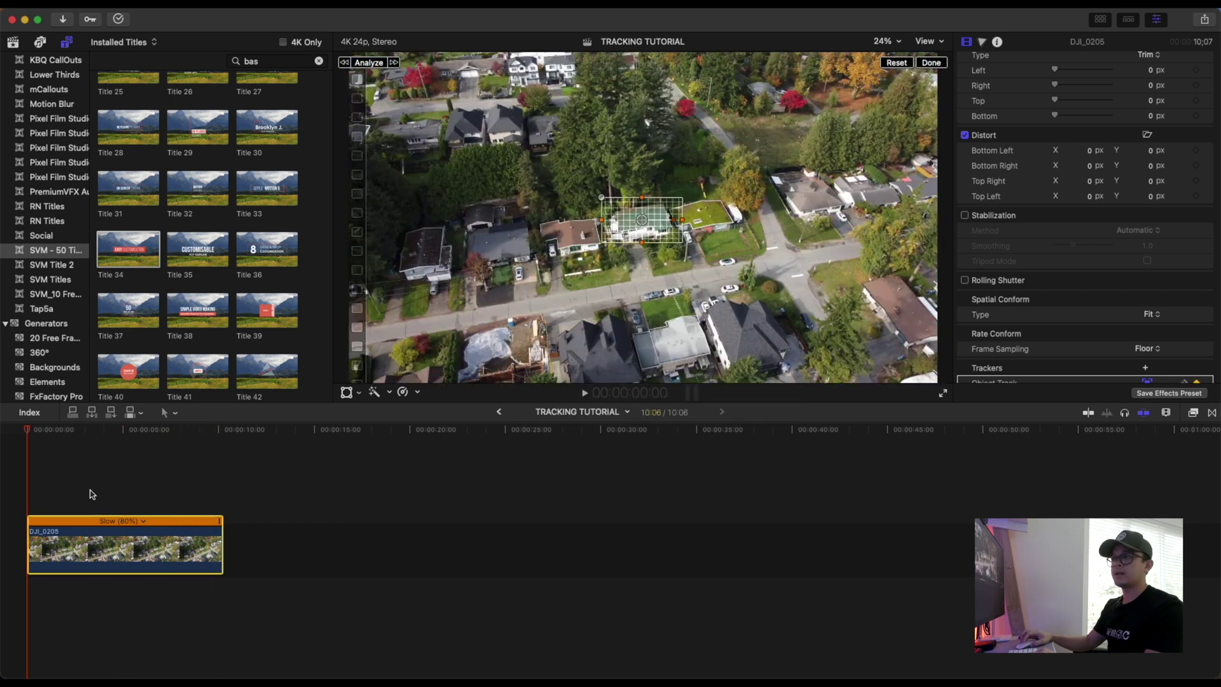
Step: Connect Title 34 above DJI_0205, spanning the clip's full 10:06 length
{"action": "left_click_drag", "start_coordinate": [139, 260], "coordinate": [221, 504]}
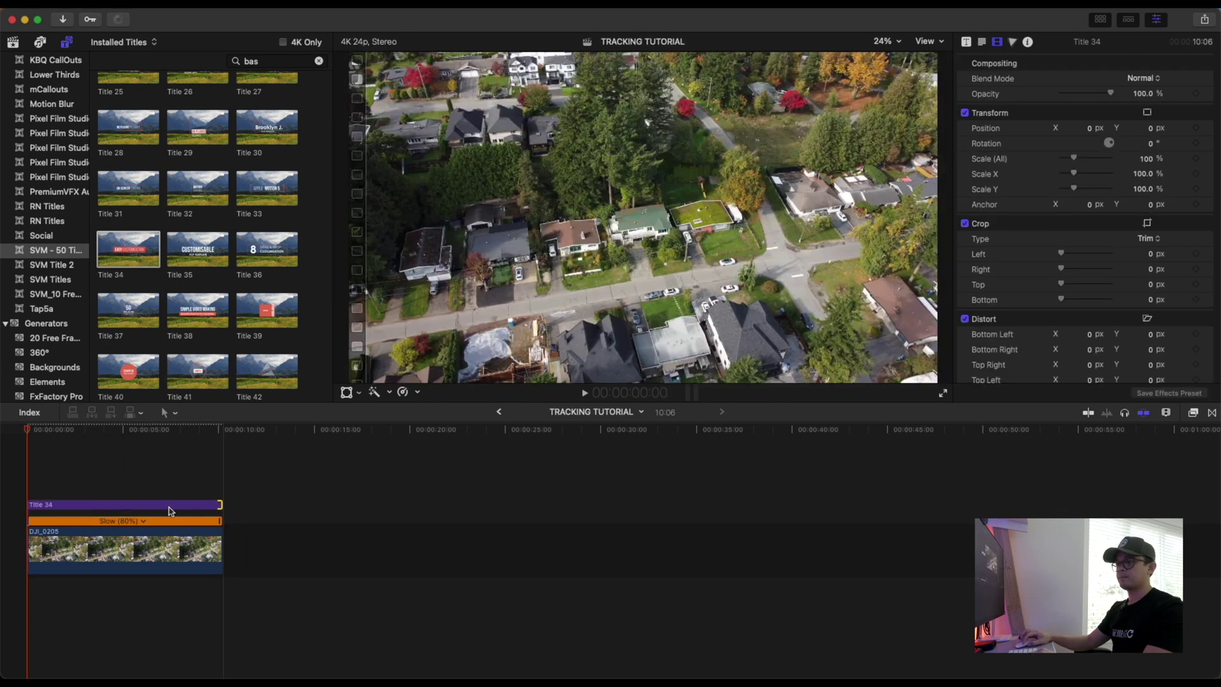
Step: Select Title 34 and set its viewer tracker source to Object Track
{"action": "left_click", "coordinate": [56, 507]}
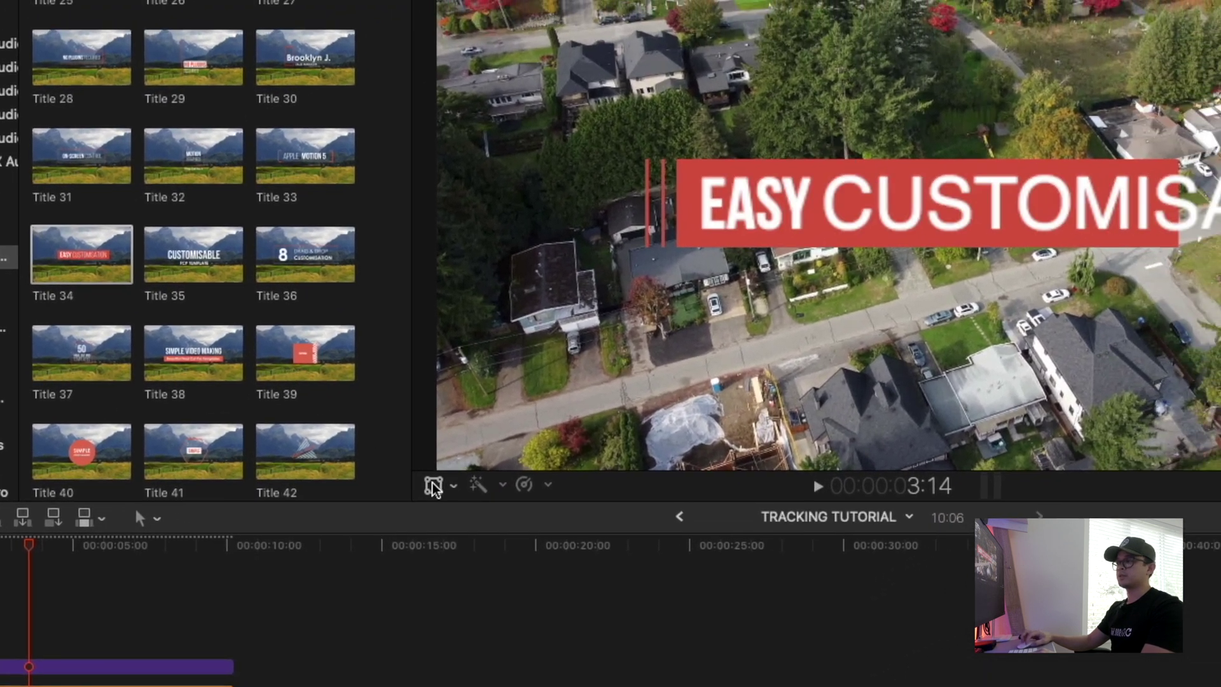
{"action": "left_click", "coordinate": [432, 486]}
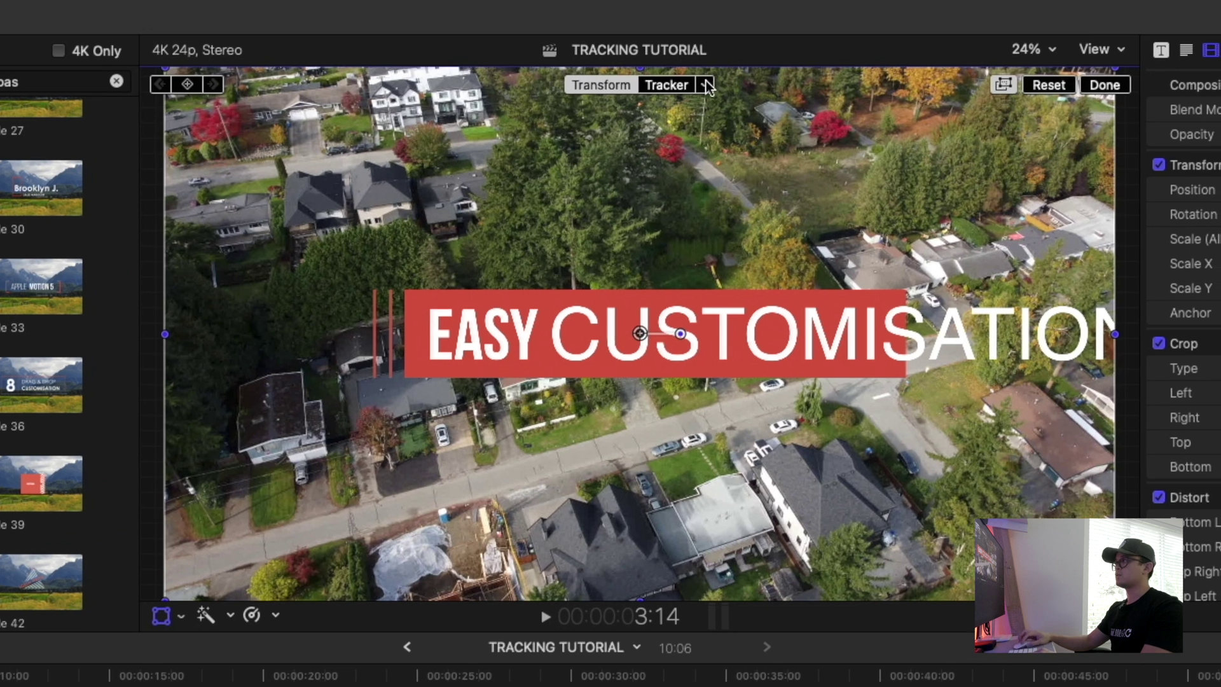
{"action": "left_click", "coordinate": [705, 85]}
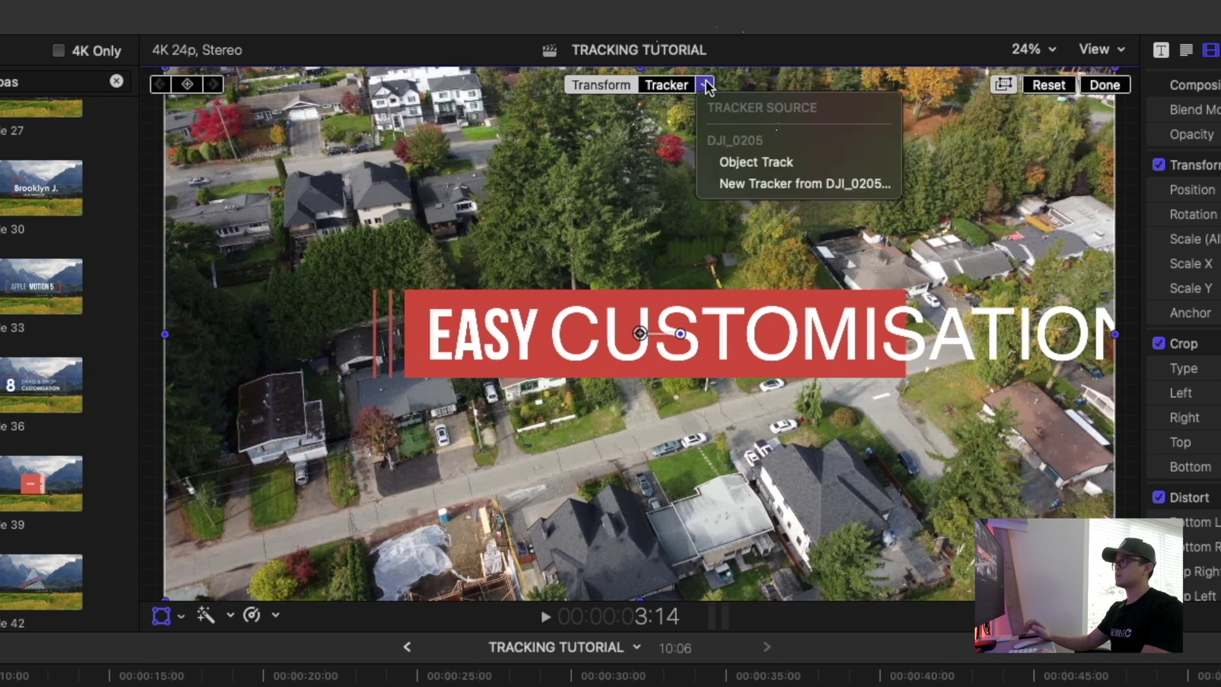
{"action": "left_click", "coordinate": [753, 164]}
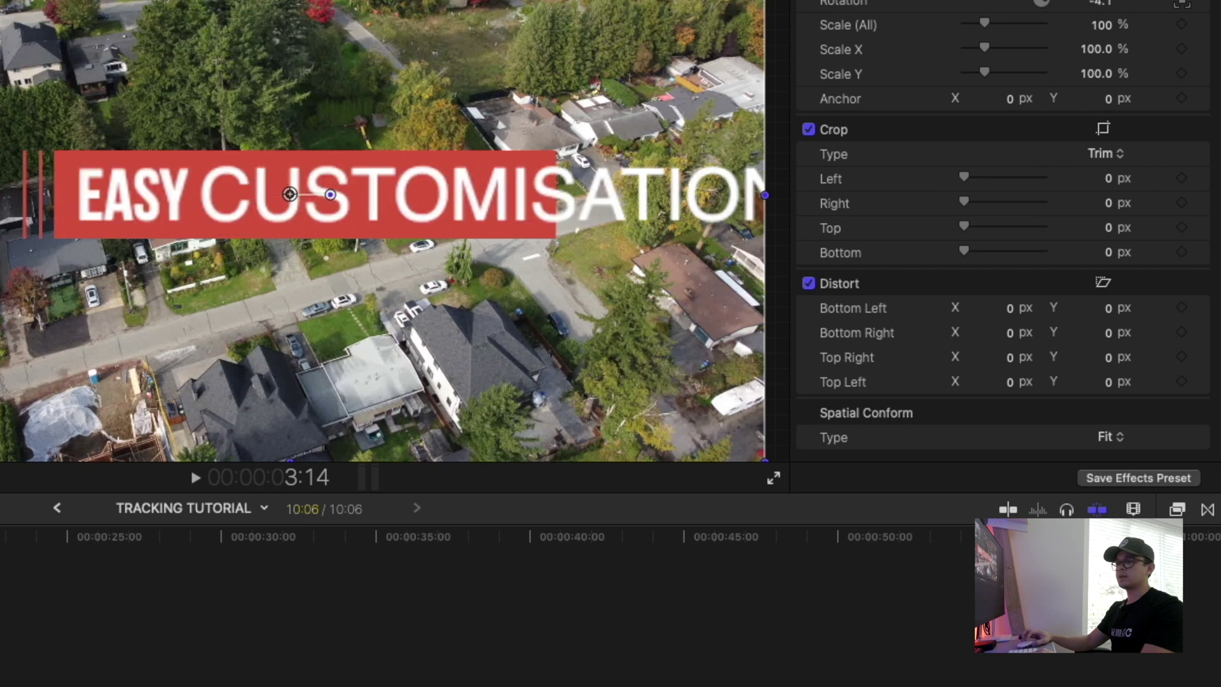
{"action": "scroll", "coordinate": [889, 287], "scroll_direction": "down", "scroll_amount": 8}
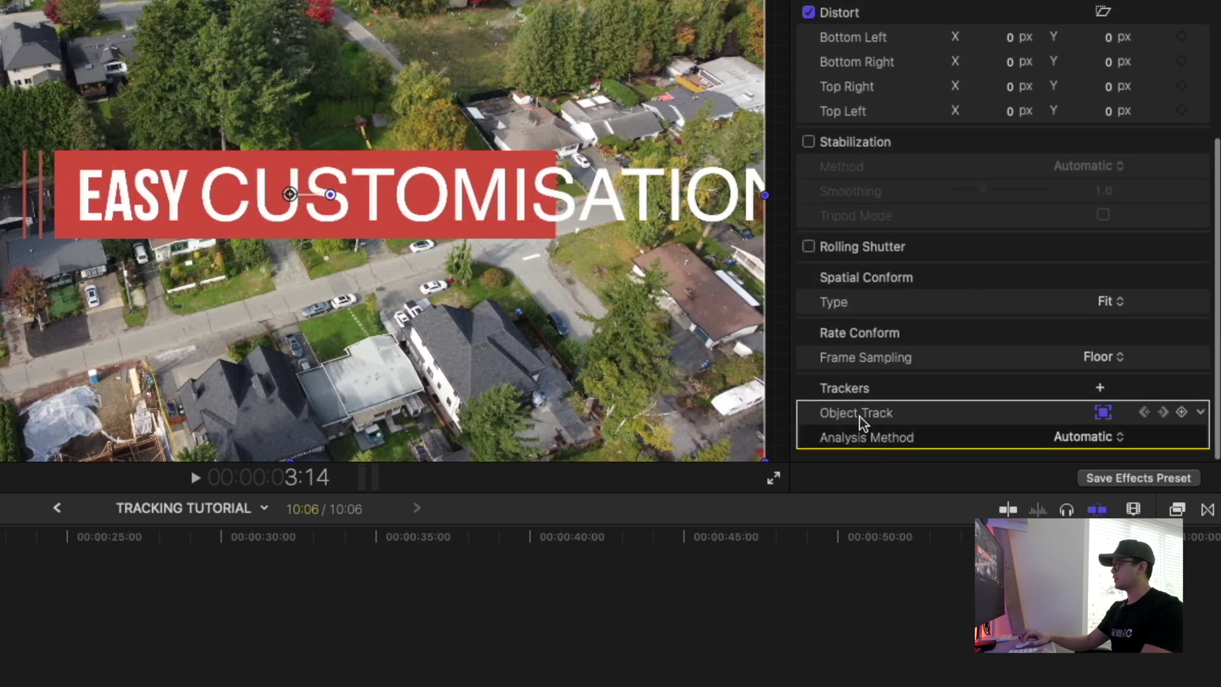
Step: Change the tracker's name in the inspector from Object Track to 'House Track'
{"action": "double_click", "coordinate": [865, 413]}
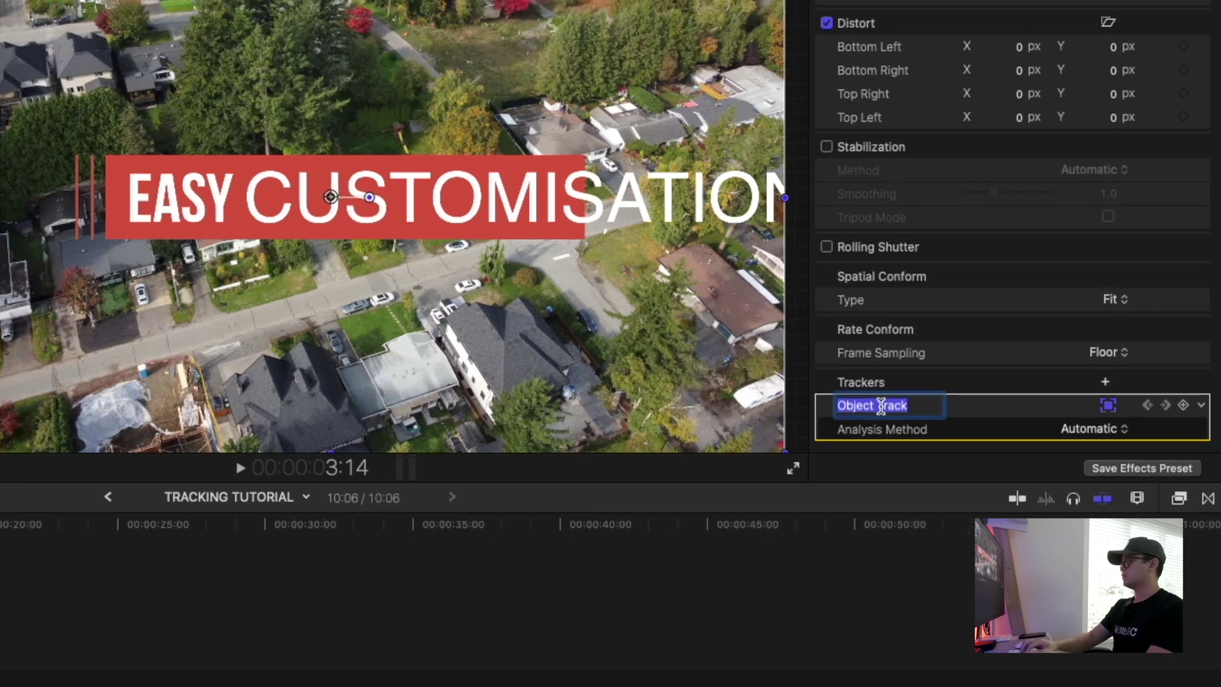
{"action": "type", "text": "House"}
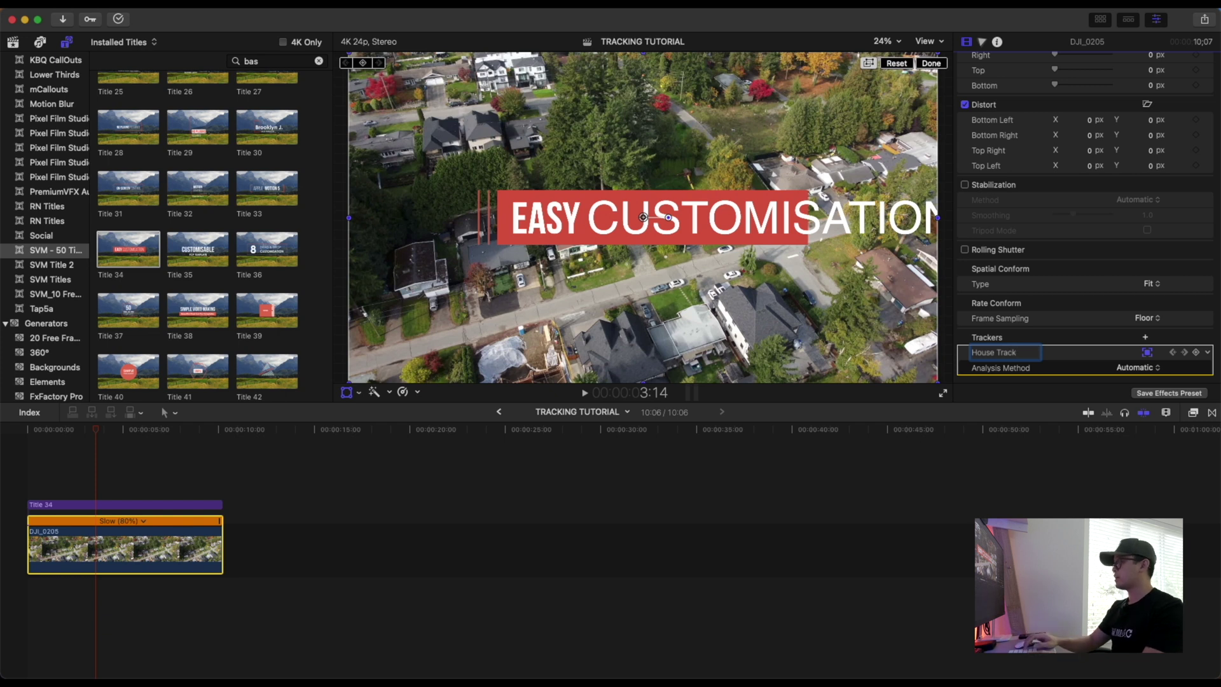
{"action": "type", "text": " Track"}
{"action": "key", "text": "Return"}
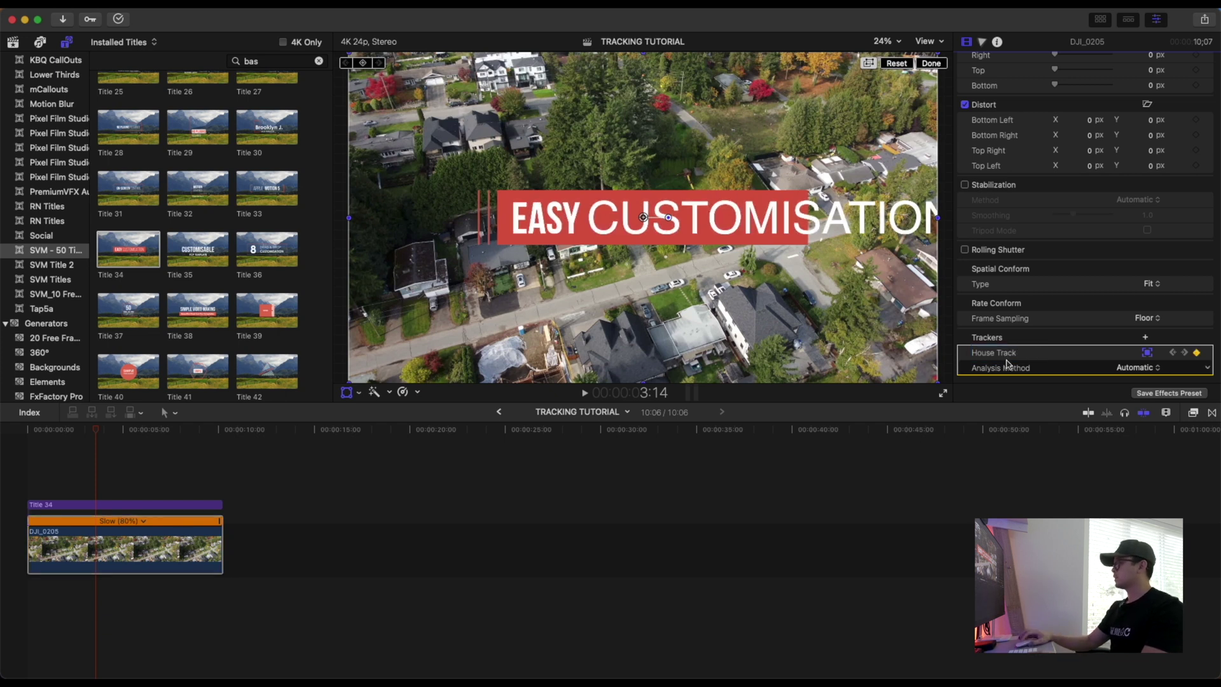
Step: Scale Title 34 to 44.9%, place it above the green-roofed house, and preview from the start
{"action": "left_click", "coordinate": [123, 504]}
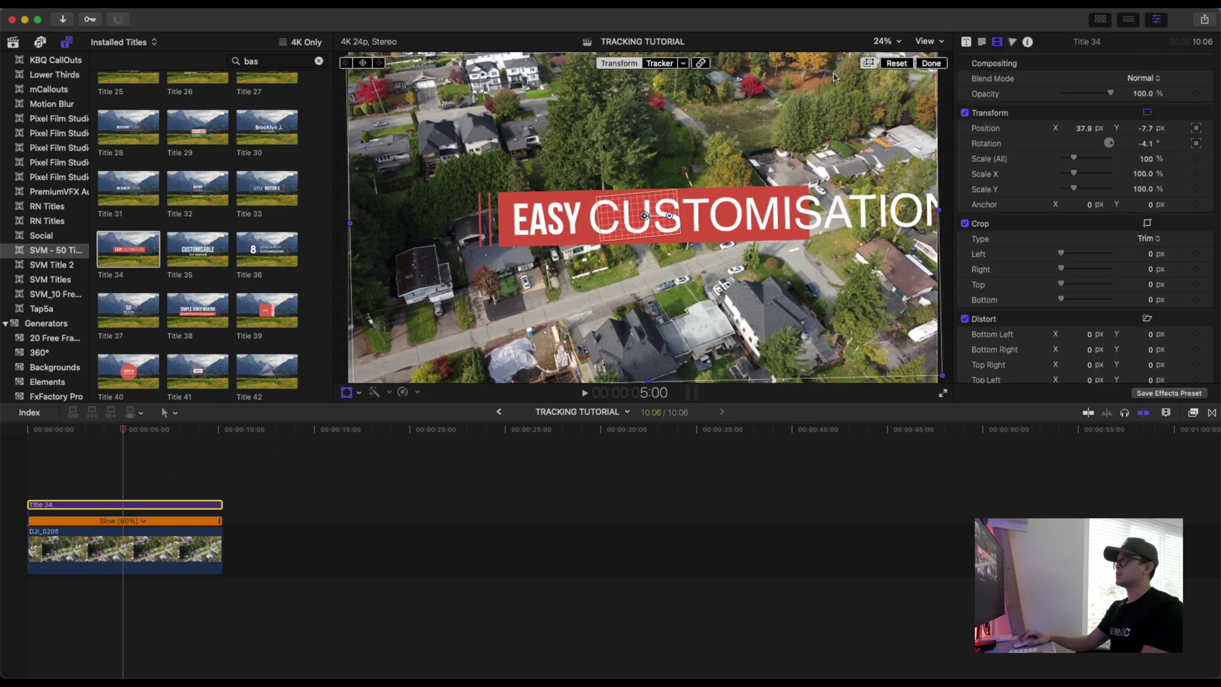
{"action": "left_click", "coordinate": [887, 41]}
{"action": "key", "text": "Return"}
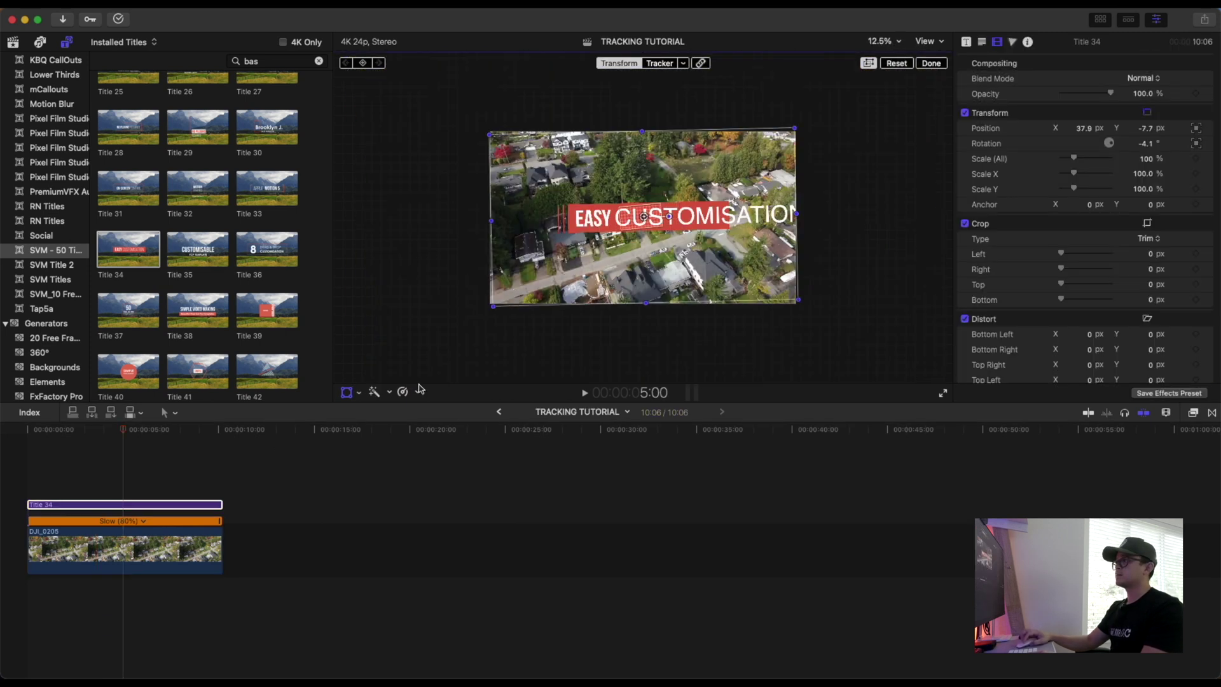
{"action": "left_click_drag", "start_coordinate": [497, 311], "coordinate": [574, 266]}
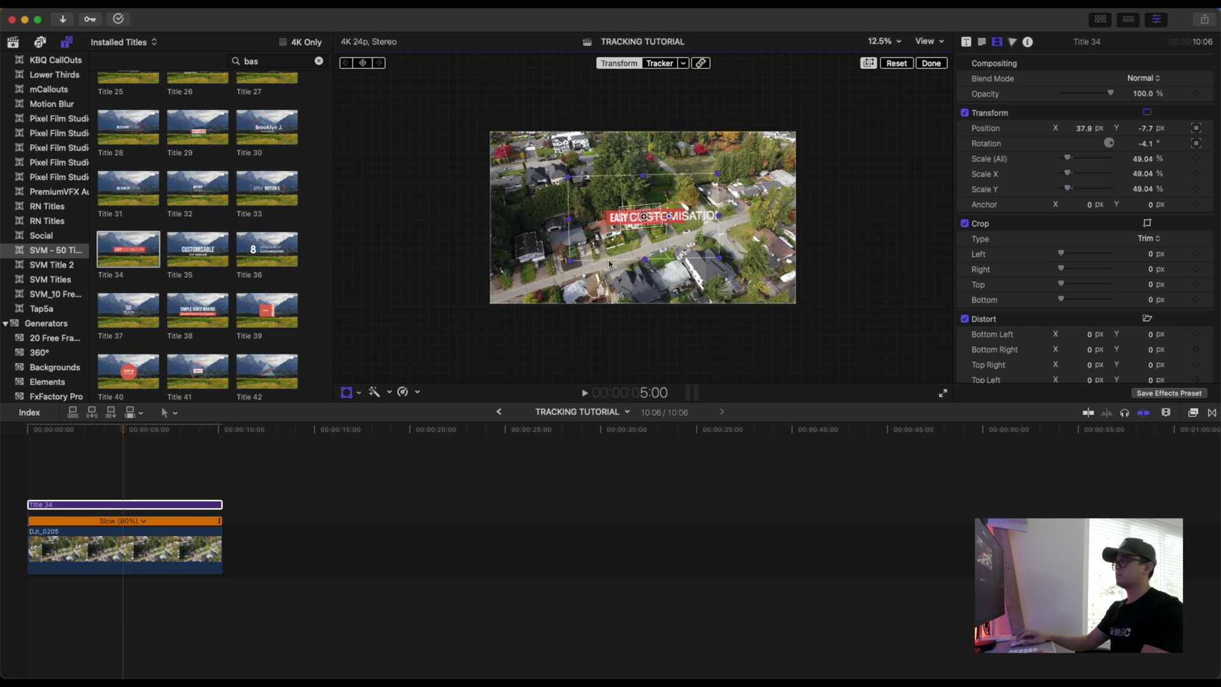
{"action": "left_click_drag", "start_coordinate": [661, 246], "coordinate": [646, 224]}
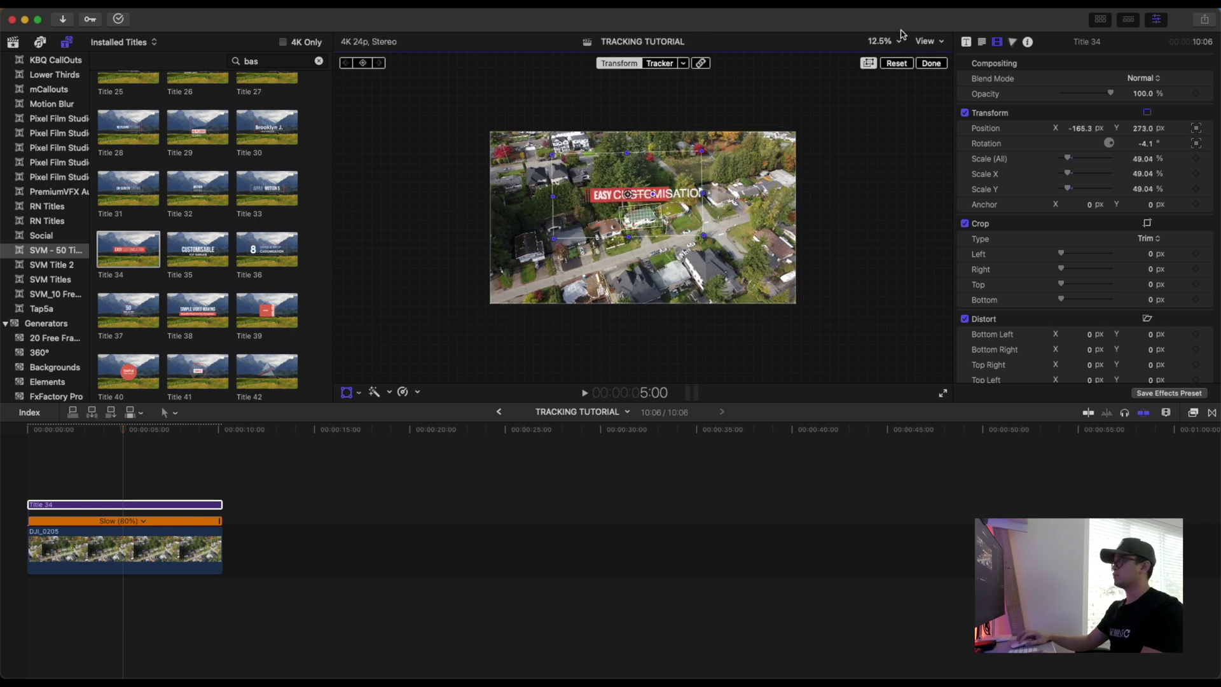
{"action": "left_click", "coordinate": [893, 41]}
{"action": "key", "text": "Return"}
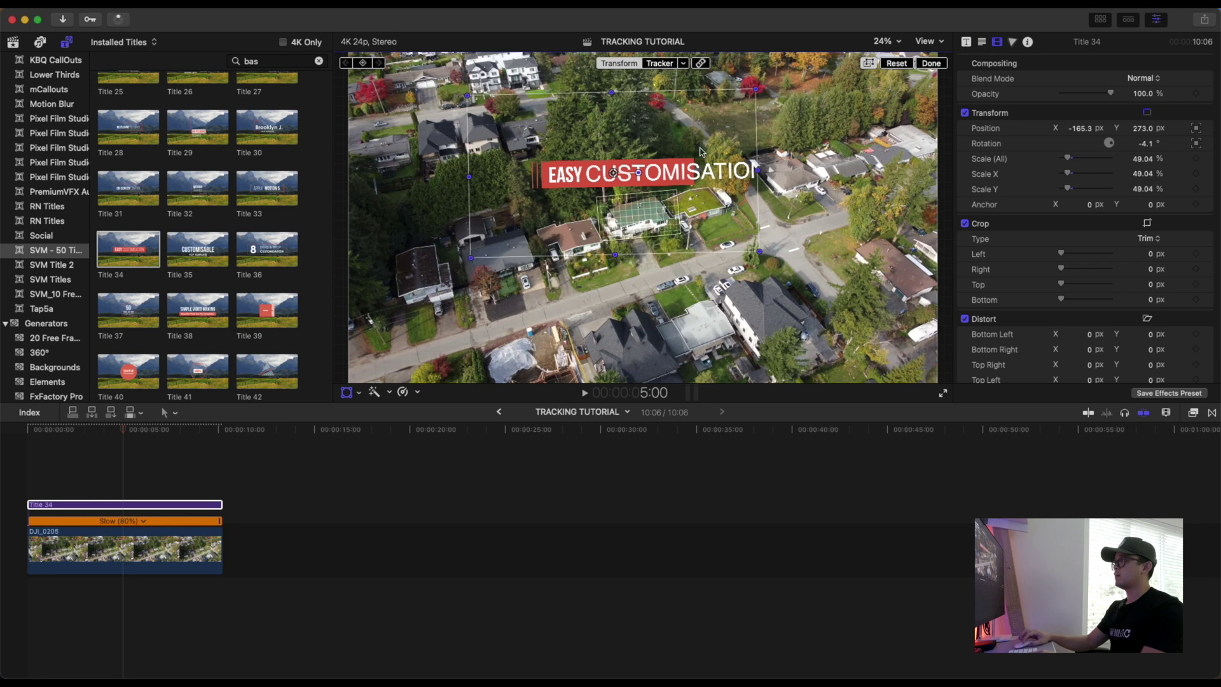
{"action": "left_click_drag", "start_coordinate": [763, 91], "coordinate": [748, 103]}
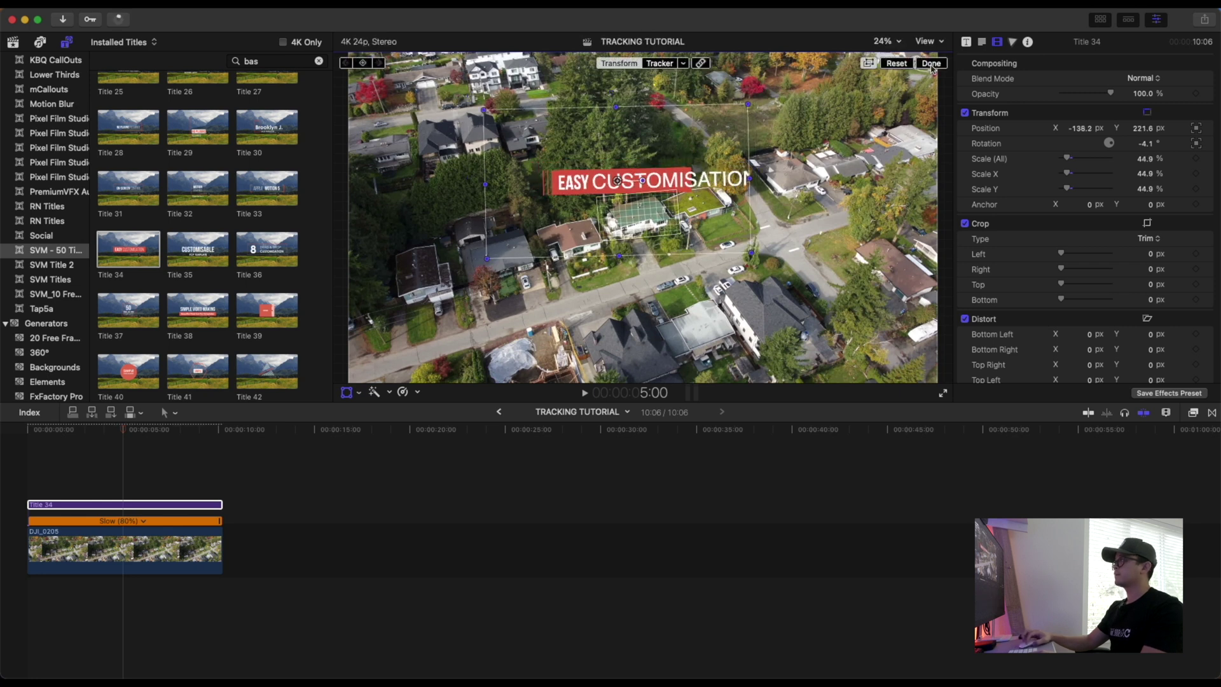
{"action": "left_click", "coordinate": [22, 442]}
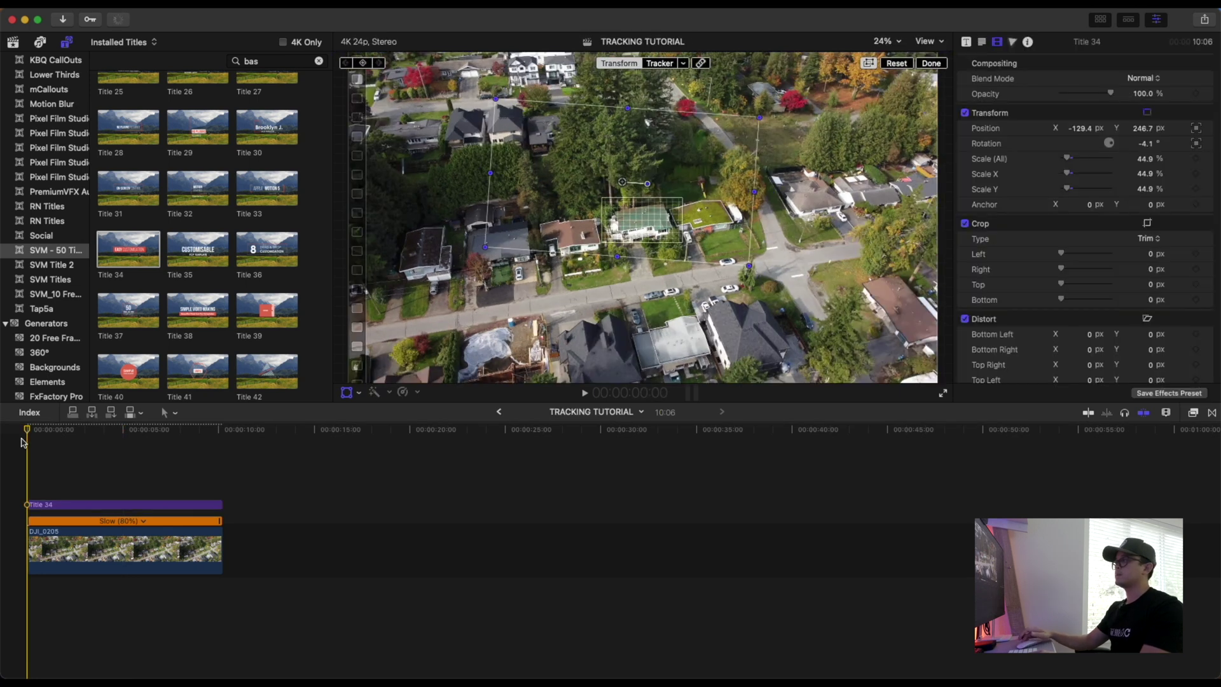
{"action": "key", "text": "space"}
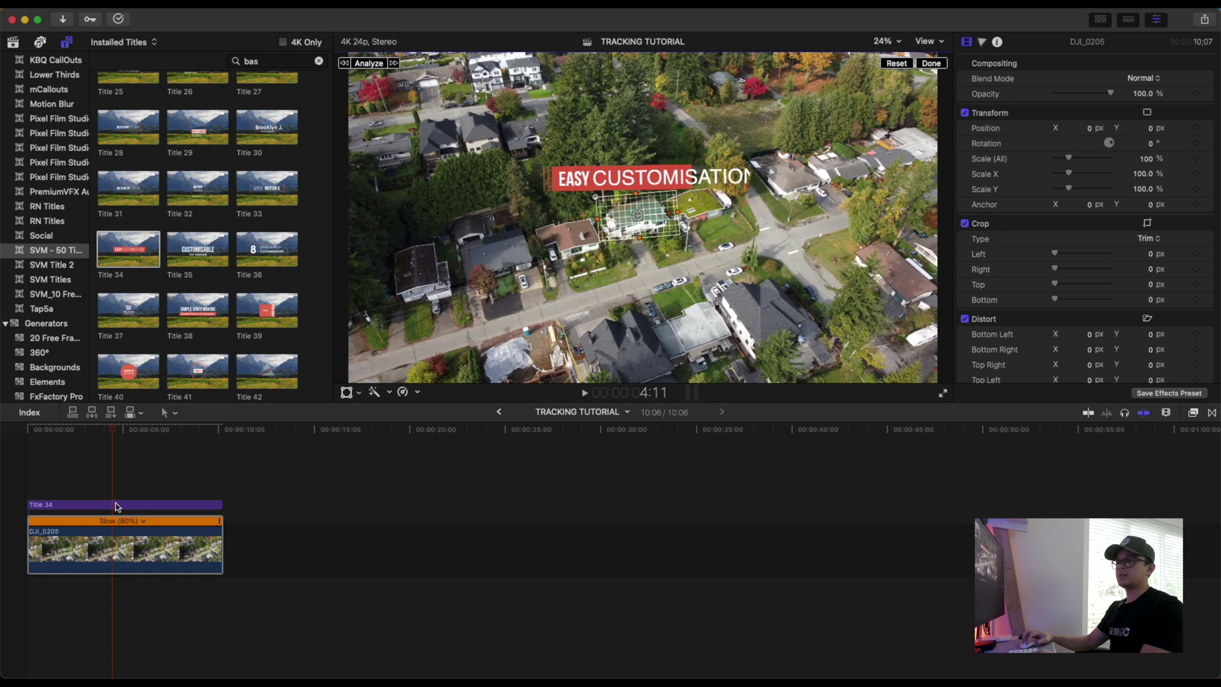
Step: Change the title text to ADDRESS HERE and check its placement at several frames, including 4:22
{"action": "left_click", "coordinate": [118, 506]}
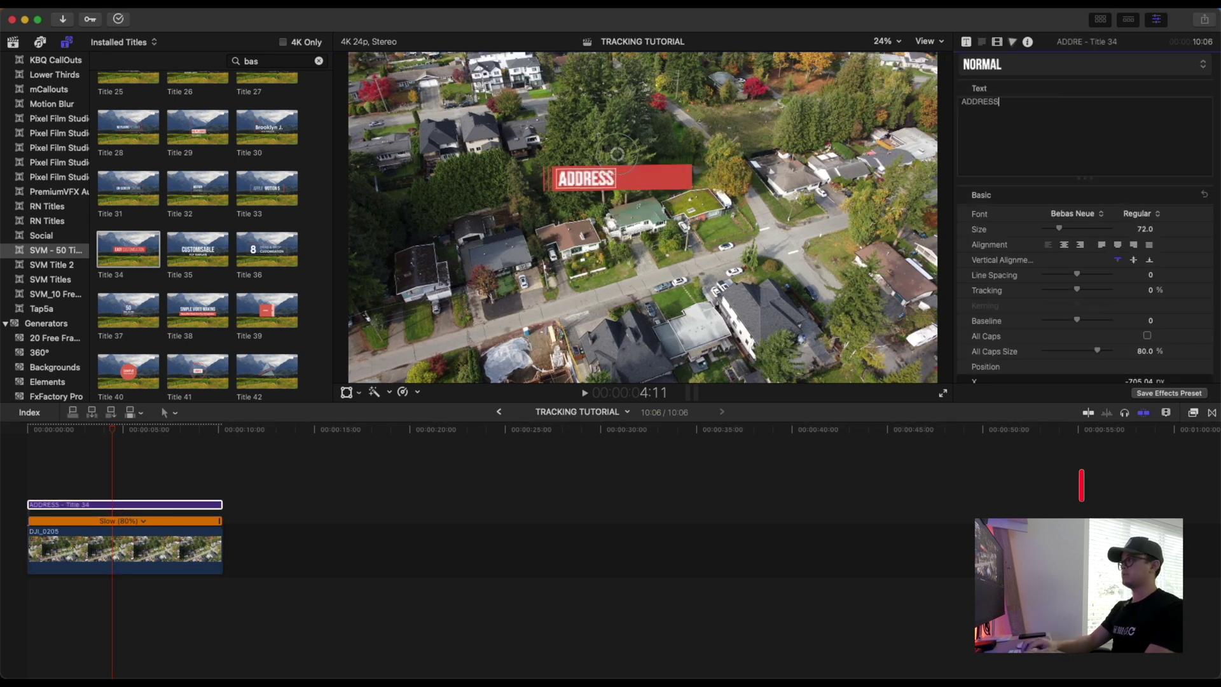
{"action": "type", "text": "HERE"}
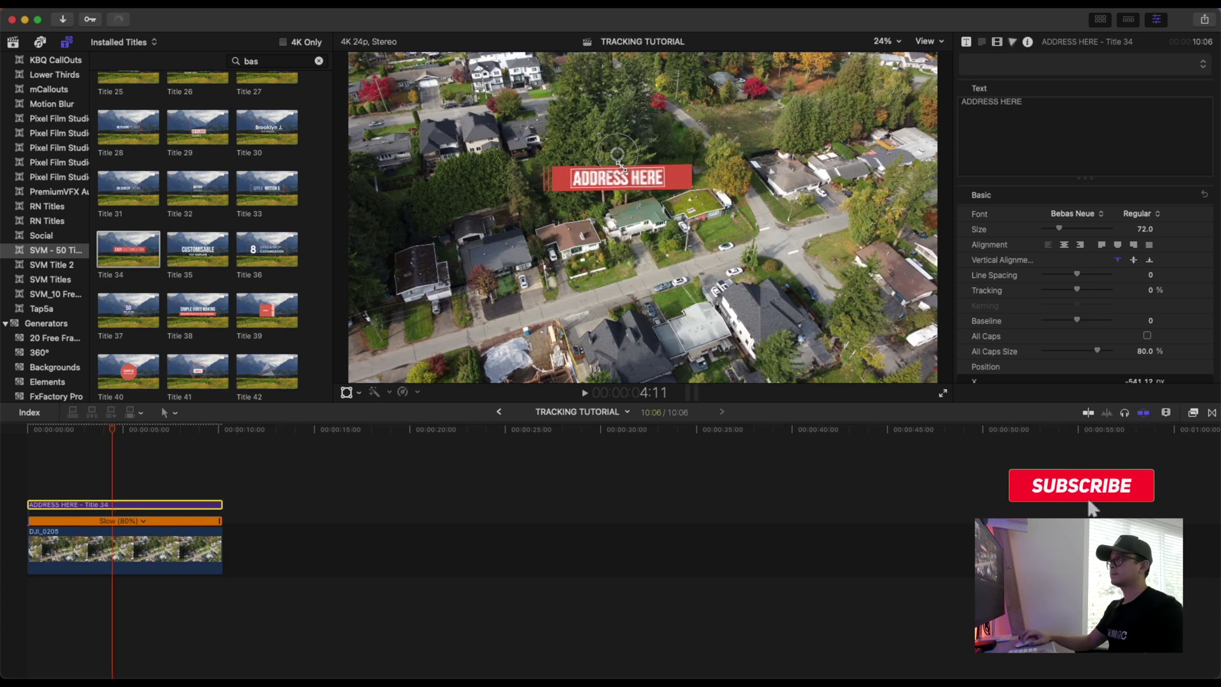
{"action": "left_click", "coordinate": [116, 431]}
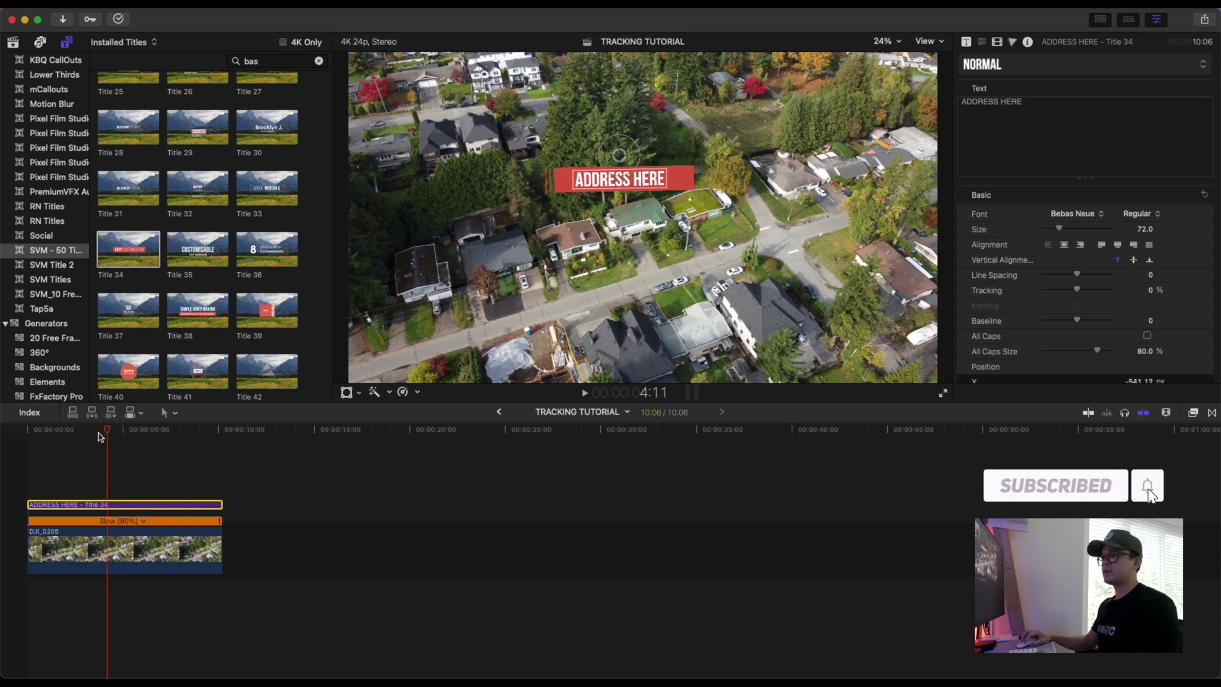
{"action": "left_click", "coordinate": [27, 433]}
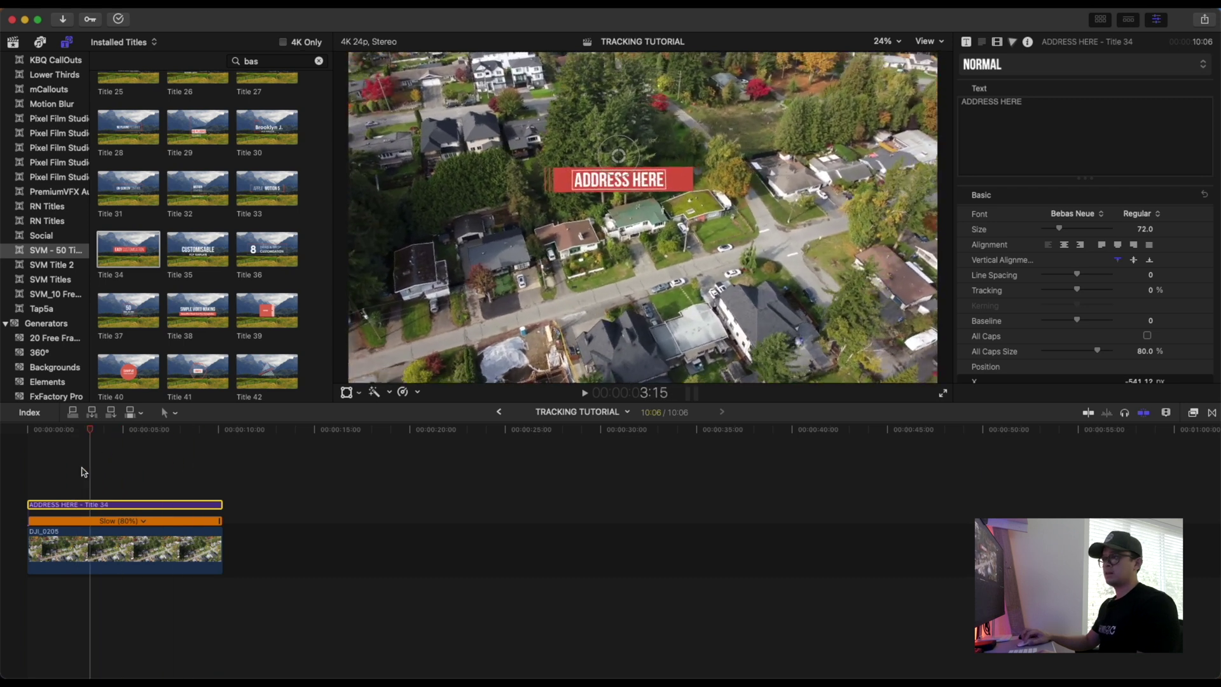
{"action": "left_click", "coordinate": [99, 507]}
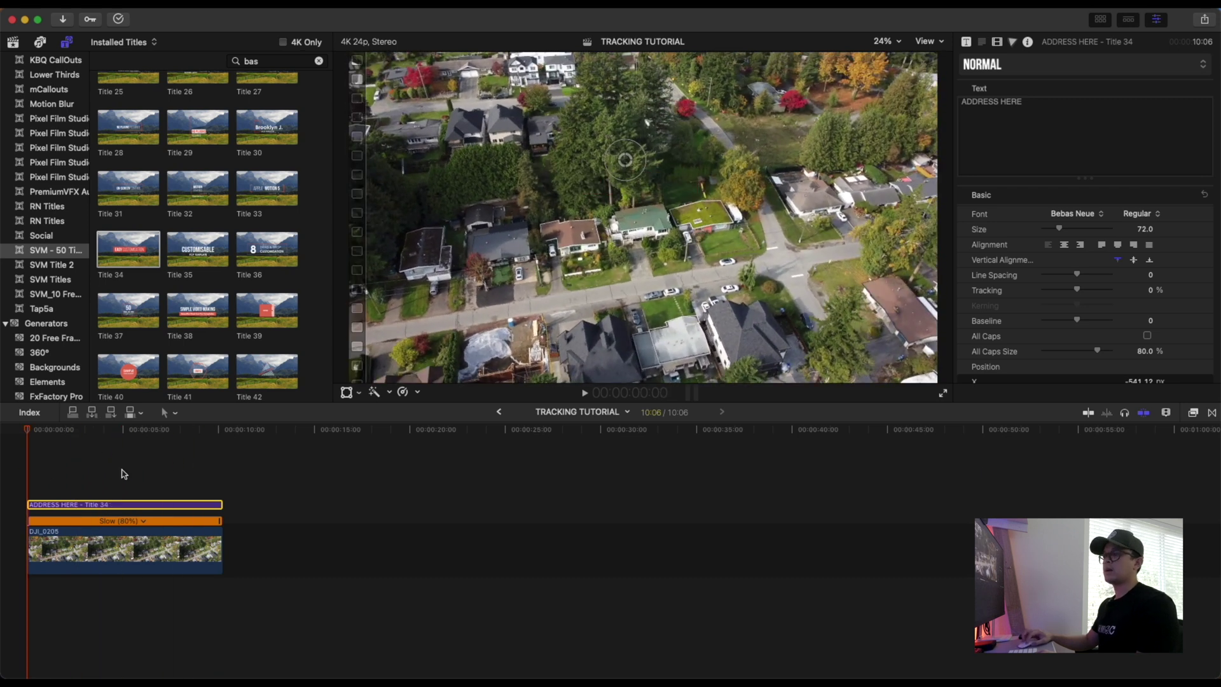
{"action": "left_click", "coordinate": [121, 470]}
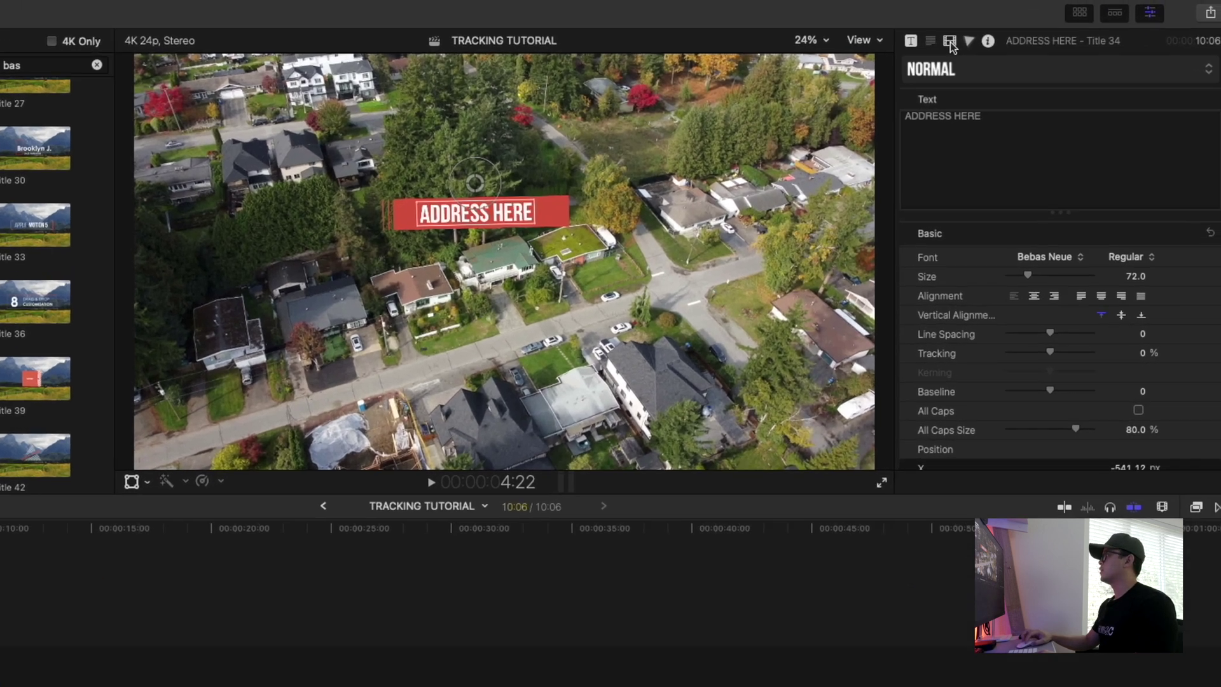
Step: Toggle Rotation tracking in the title's Transform tracker menu, tilting it to -4.1°
{"action": "left_click", "coordinate": [997, 42]}
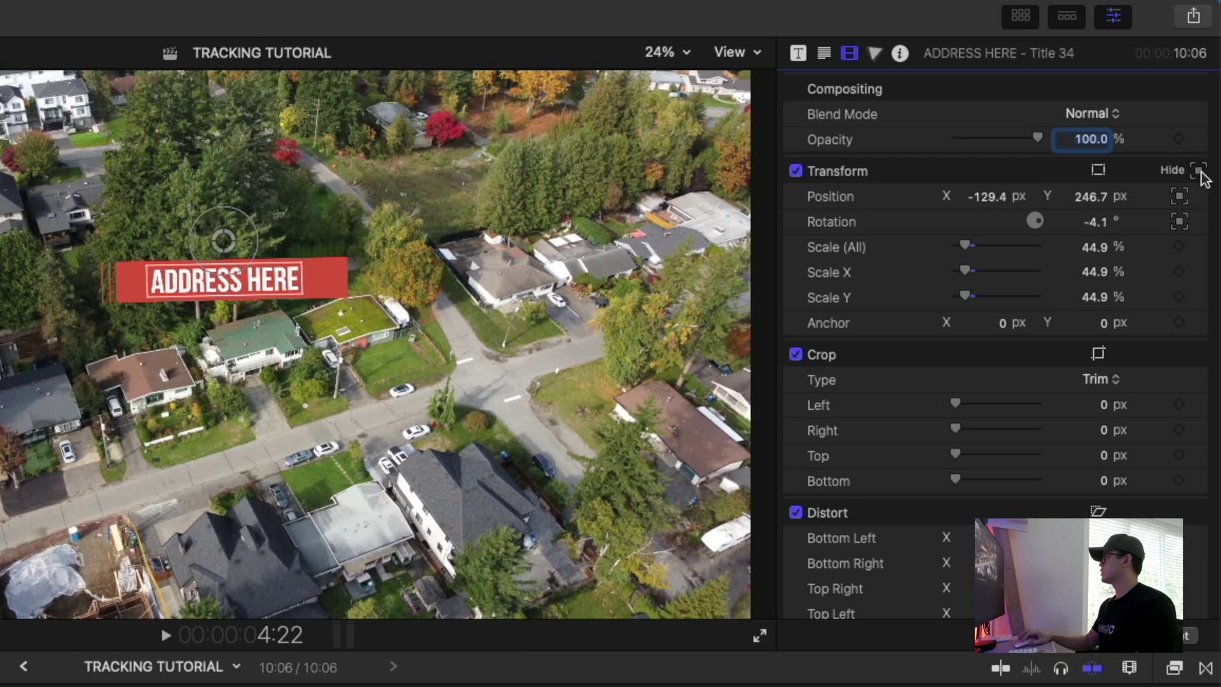
{"action": "left_click", "coordinate": [1201, 173]}
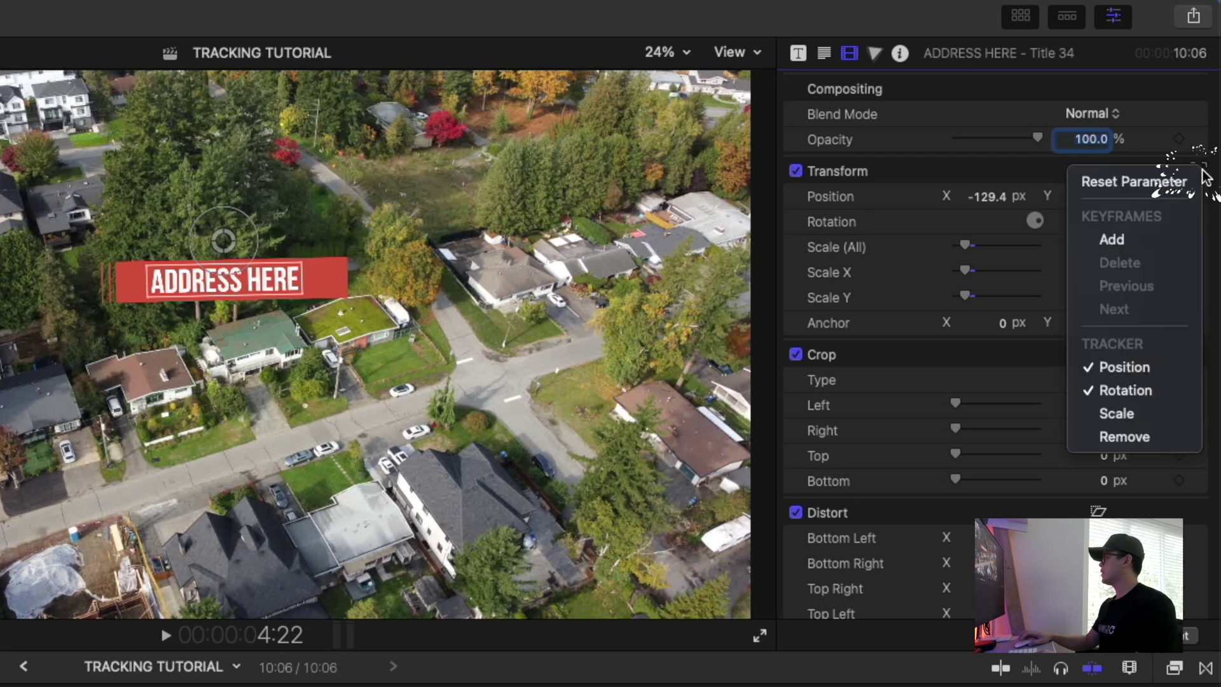
{"action": "left_click", "coordinate": [1117, 390]}
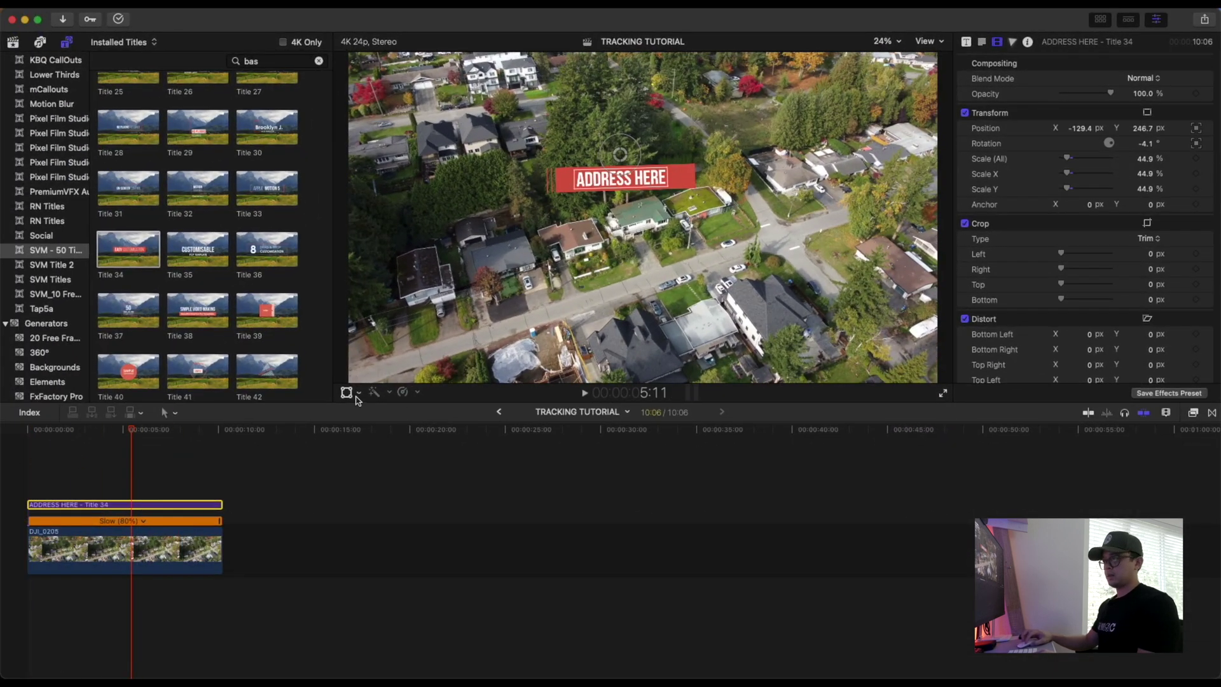
Step: Switch to Distort mode and angle the title's four corners into the aerial perspective
{"action": "left_click", "coordinate": [358, 393]}
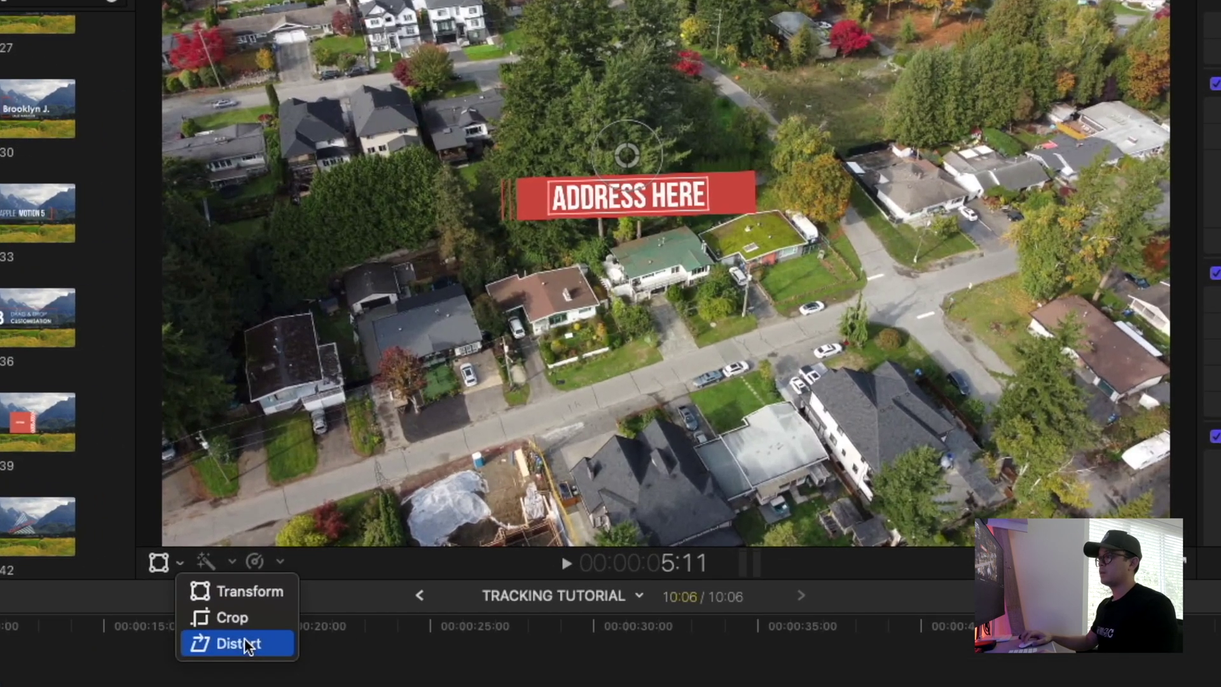
{"action": "left_click", "coordinate": [238, 644]}
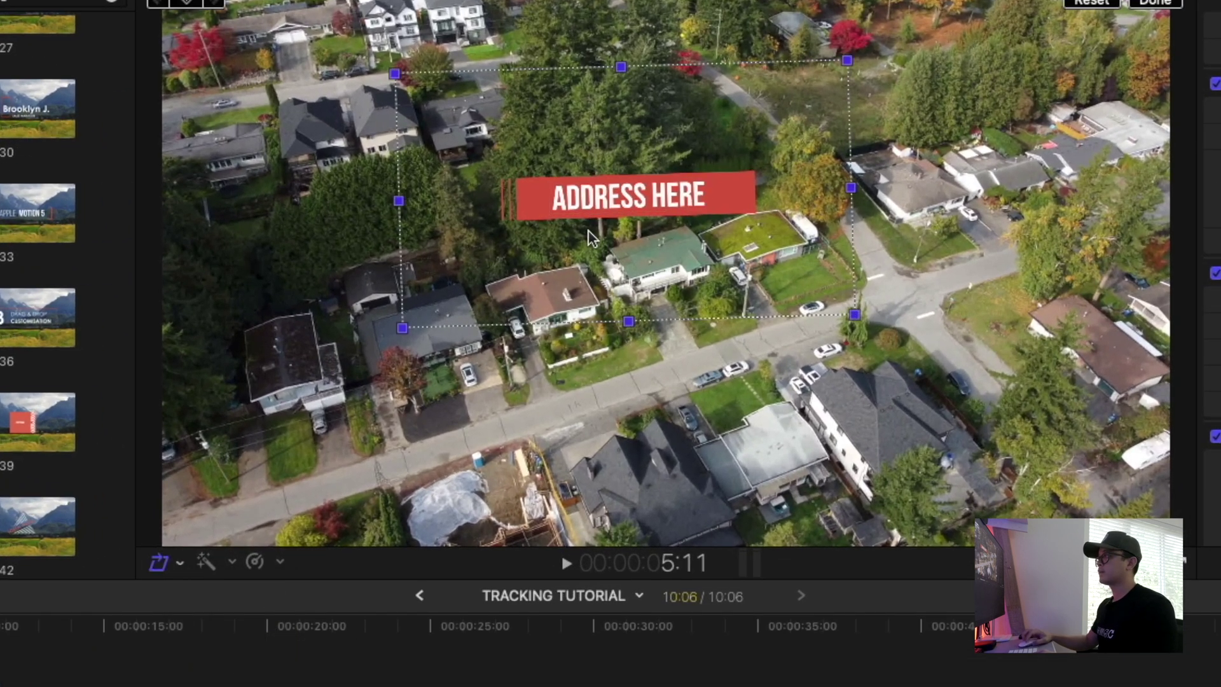
{"action": "left_click_drag", "start_coordinate": [402, 328], "coordinate": [394, 372]}
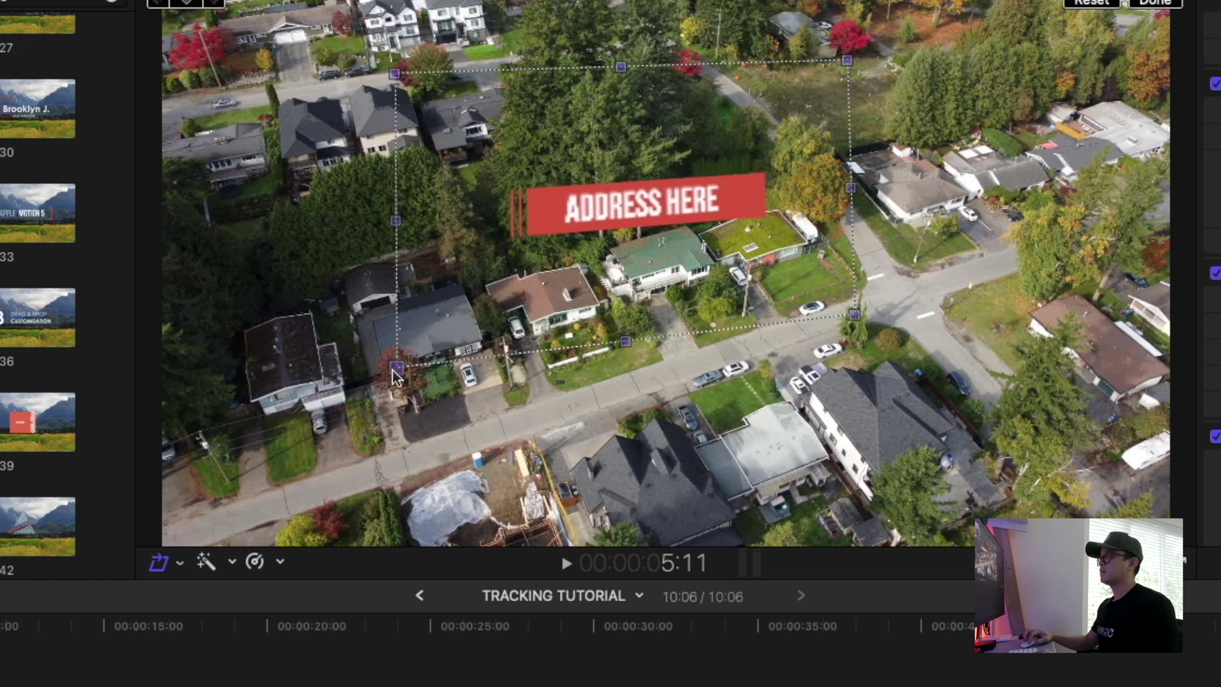
{"action": "left_click_drag", "start_coordinate": [395, 74], "coordinate": [369, 70]}
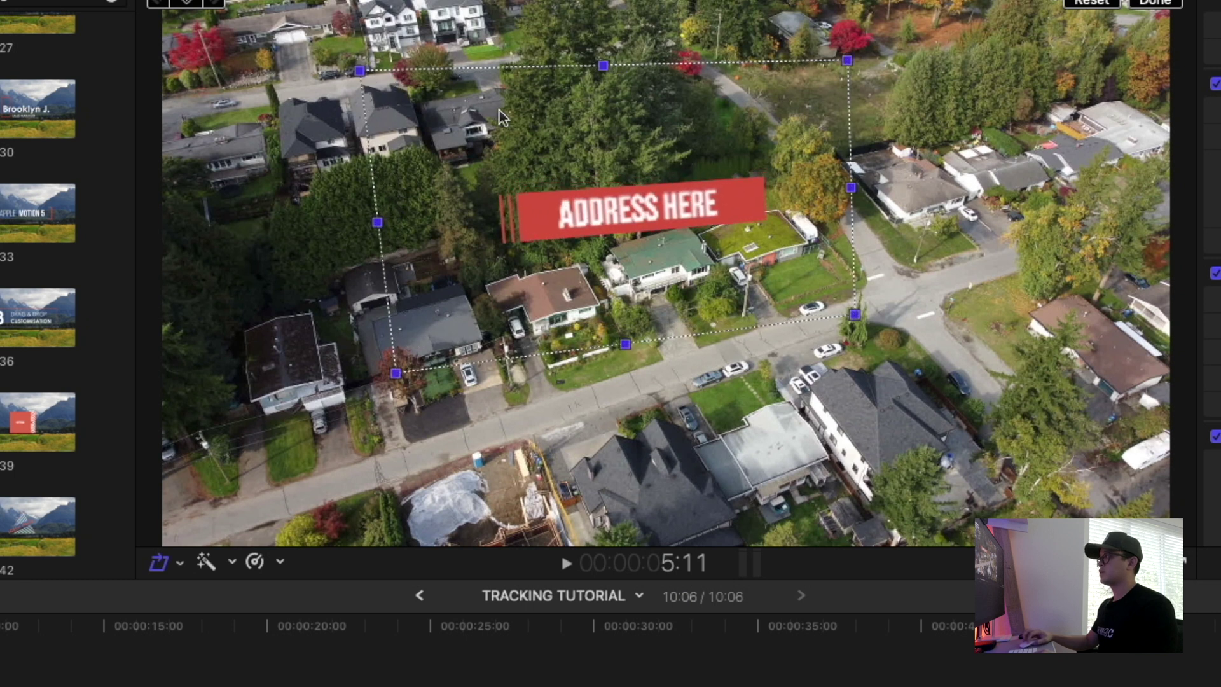
{"action": "left_click_drag", "start_coordinate": [848, 61], "coordinate": [804, 50]}
{"action": "left_click_drag", "start_coordinate": [856, 314], "coordinate": [803, 287]}
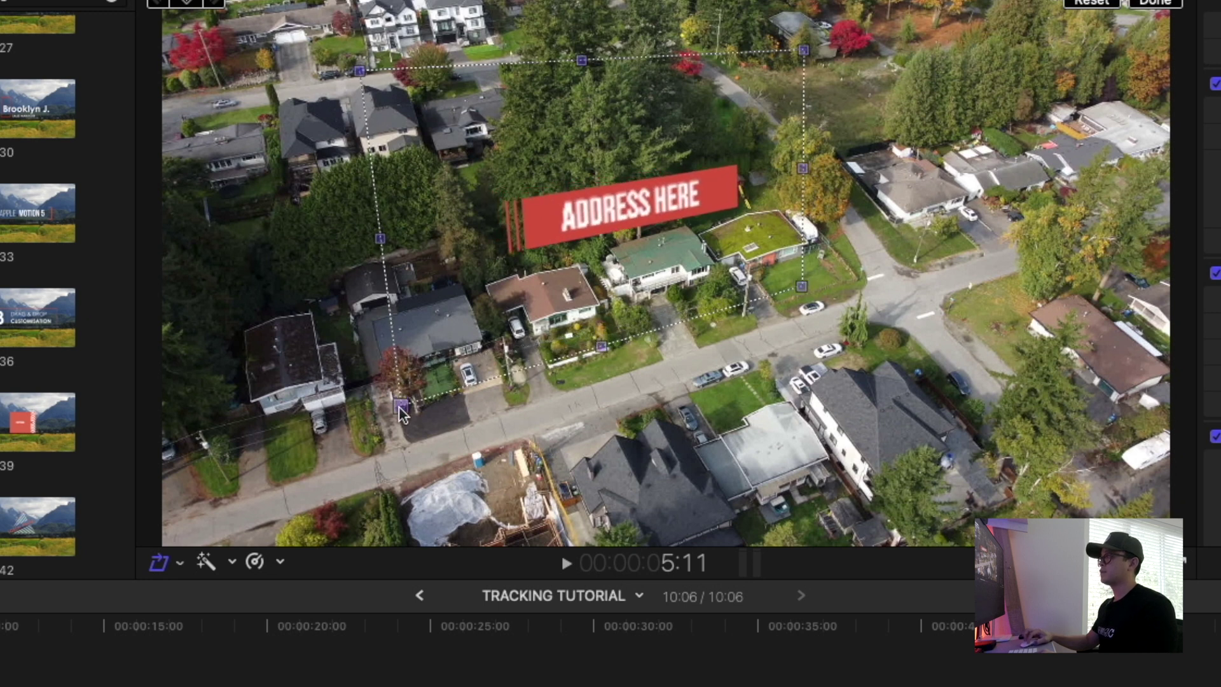
{"action": "left_click_drag", "start_coordinate": [361, 71], "coordinate": [353, 69]}
{"action": "left_click_drag", "start_coordinate": [699, 264], "coordinate": [713, 262]}
{"action": "left_click_drag", "start_coordinate": [799, 49], "coordinate": [789, 53]}
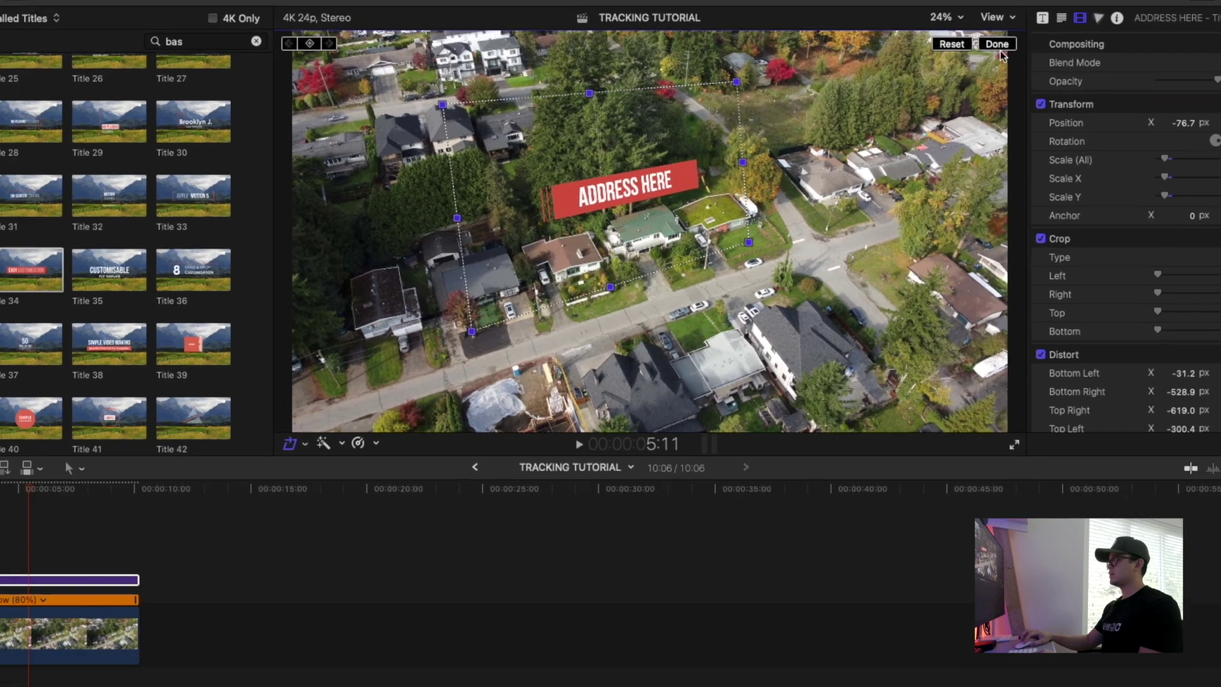
Step: Finish the distortion and play the sequence from the start
{"action": "left_click", "coordinate": [997, 45]}
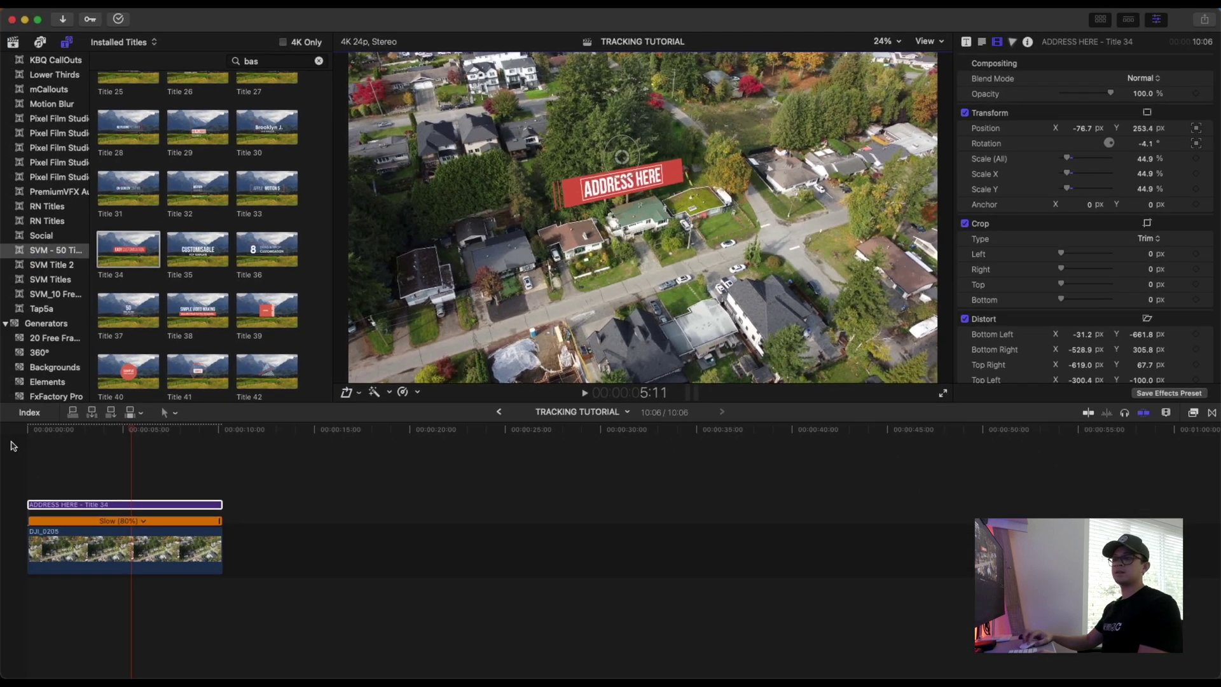
{"action": "left_click", "coordinate": [12, 446]}
{"action": "key", "text": "space"}
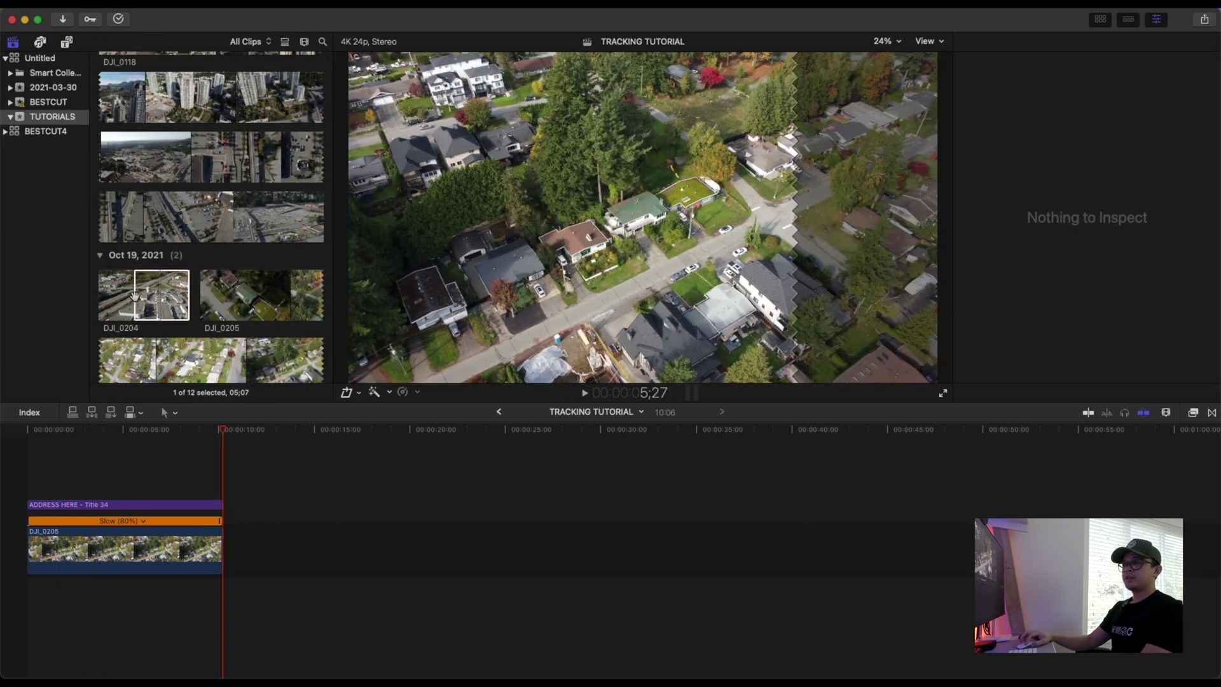
Step: Add the DJI_0204 mall clip after DJI_0205 and give it a new object tracker
{"action": "left_click", "coordinate": [134, 299]}
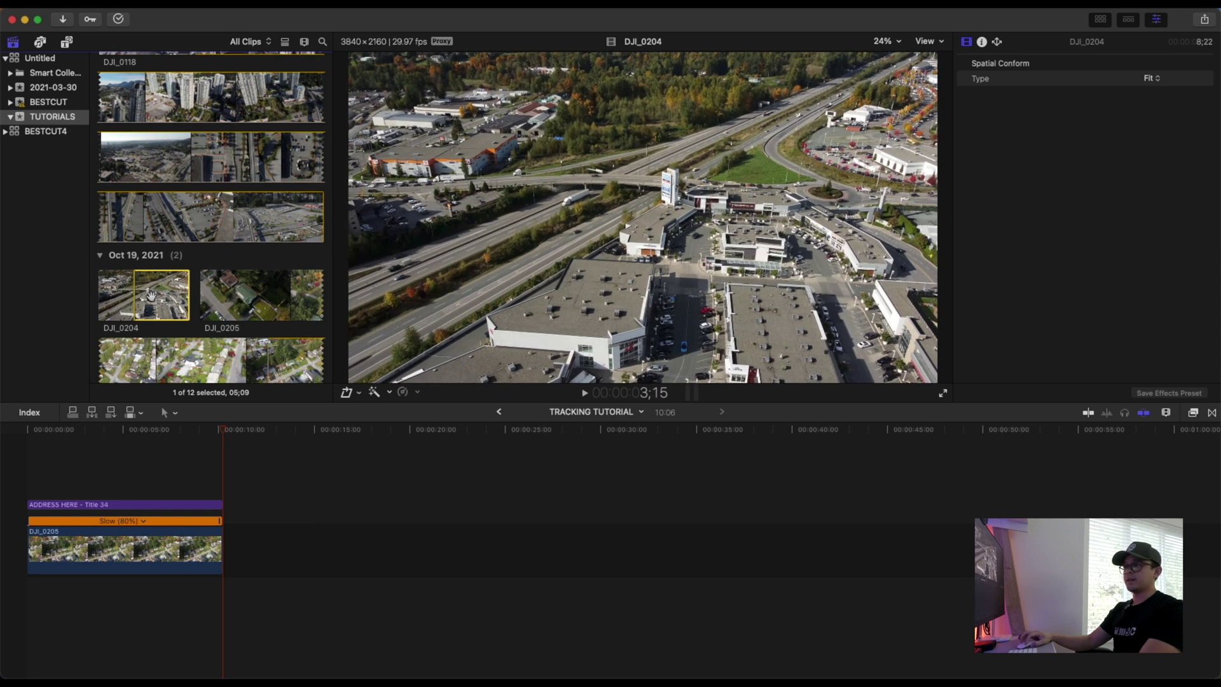
{"action": "left_click_drag", "start_coordinate": [157, 295], "coordinate": [273, 548]}
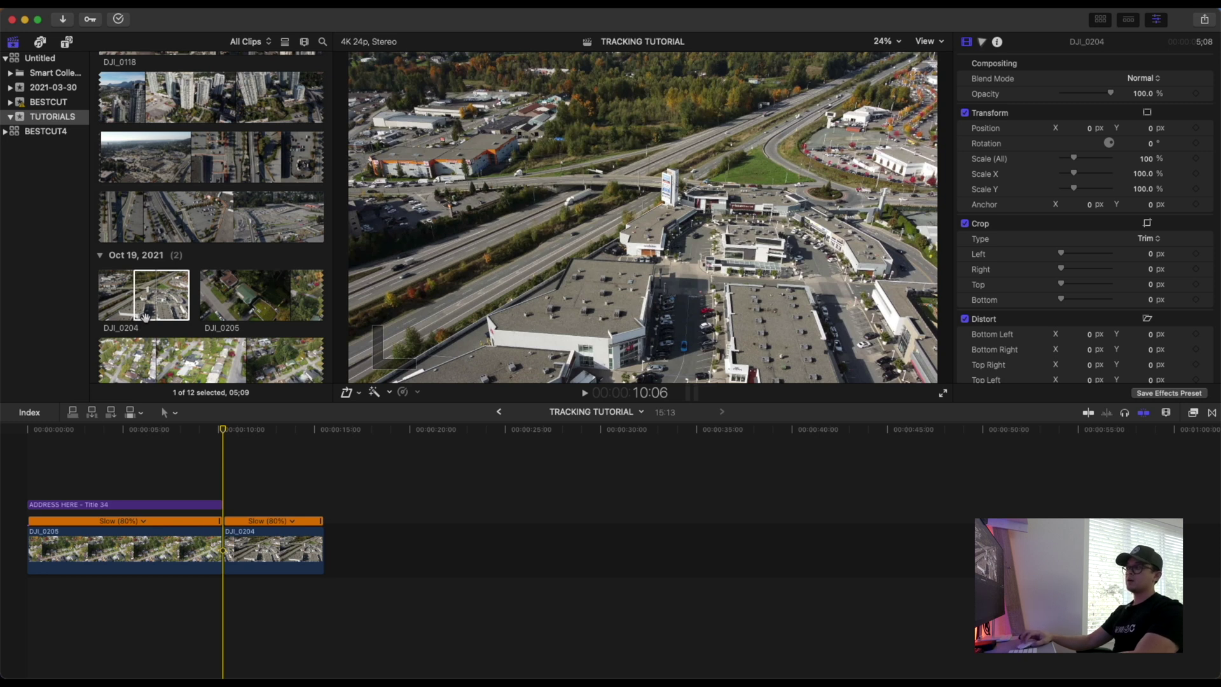
{"action": "left_click", "coordinate": [273, 547]}
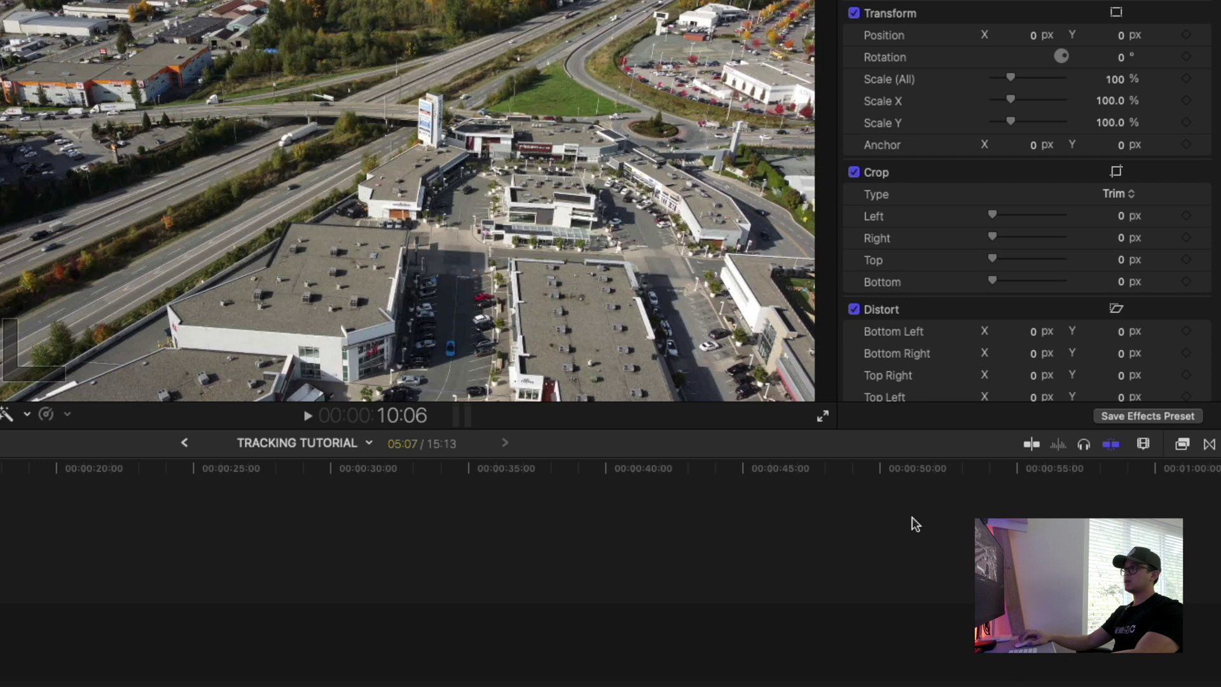
{"action": "scroll", "coordinate": [937, 193], "scroll_direction": "down", "scroll_amount": 8}
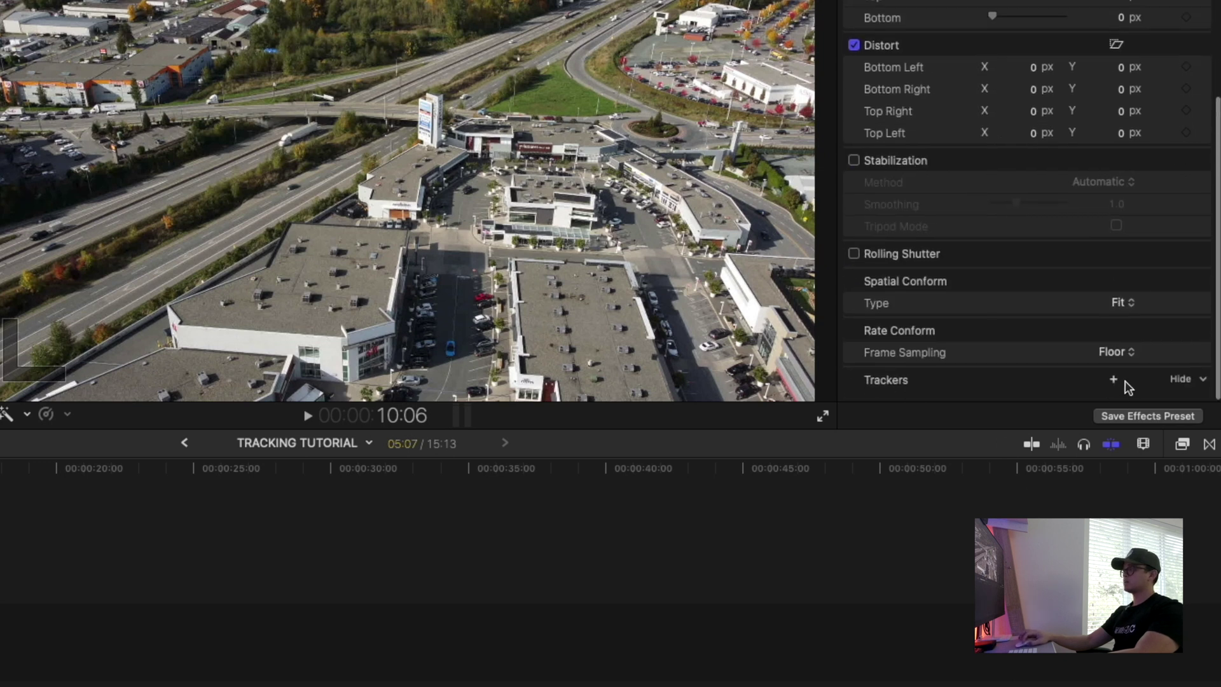
{"action": "left_click", "coordinate": [1111, 384]}
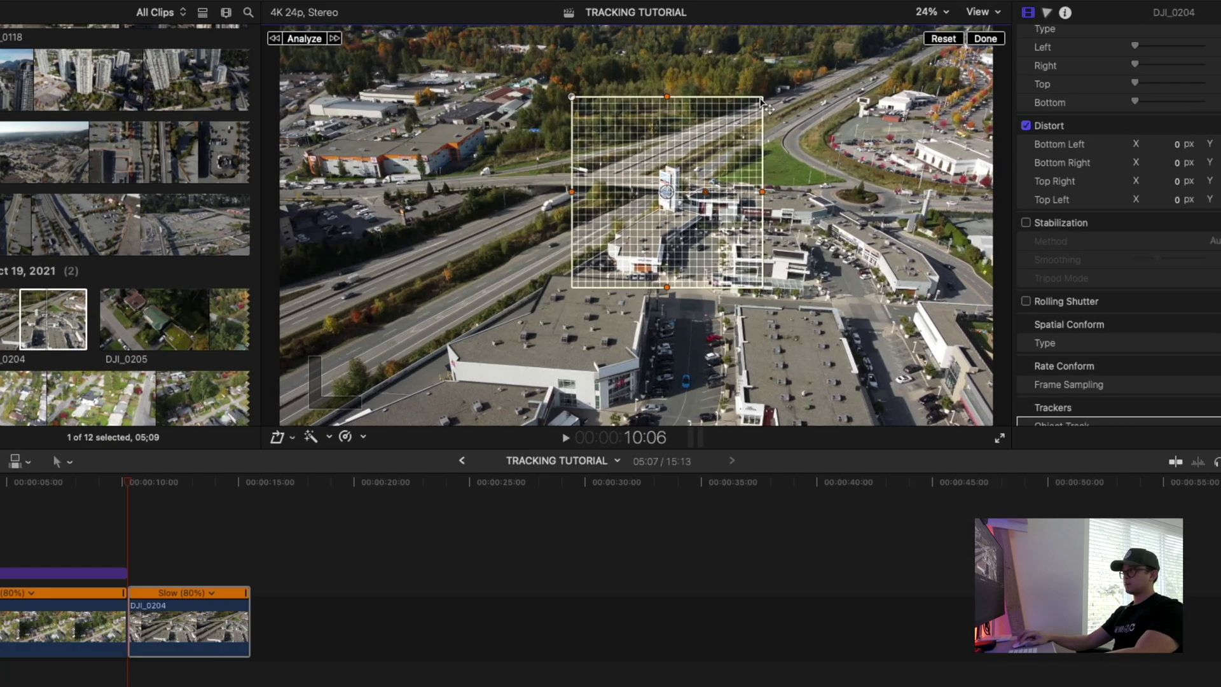
Step: Fit the tracker box on the mall sign tower, analyse it, and show installed titles
{"action": "left_click_drag", "start_coordinate": [669, 189], "coordinate": [676, 185]}
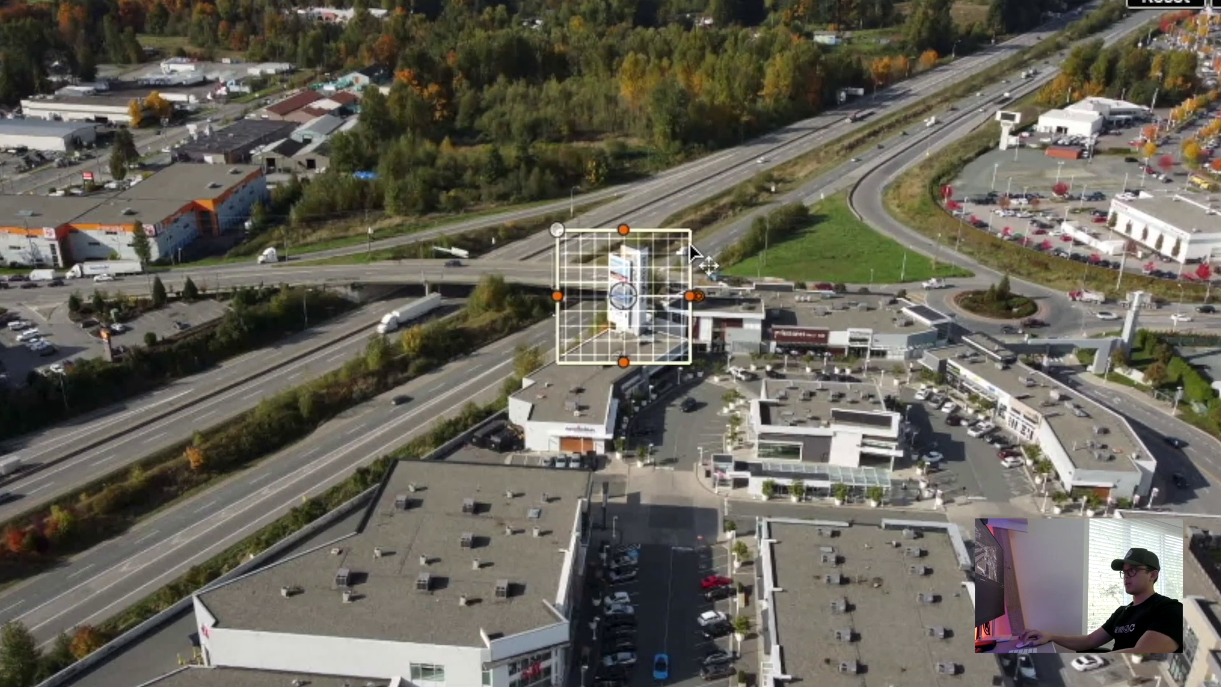
{"action": "left_click_drag", "start_coordinate": [642, 280], "coordinate": [648, 276]}
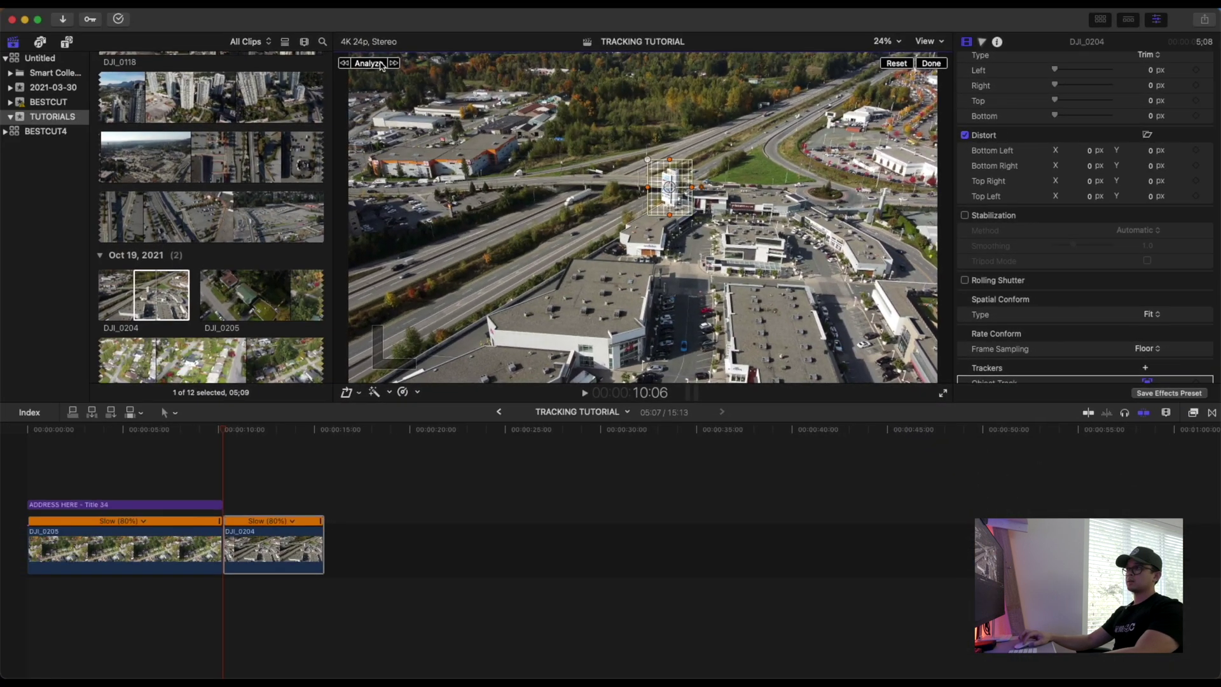
{"action": "left_click", "coordinate": [380, 64]}
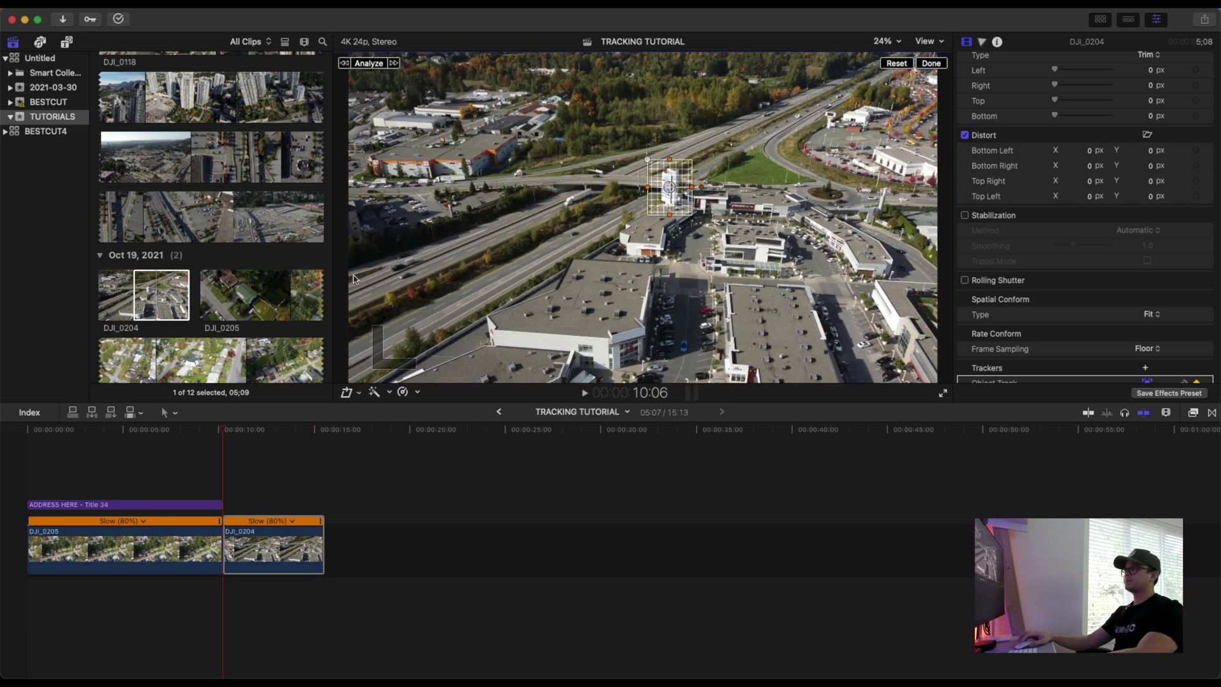
{"action": "left_click", "coordinate": [236, 549]}
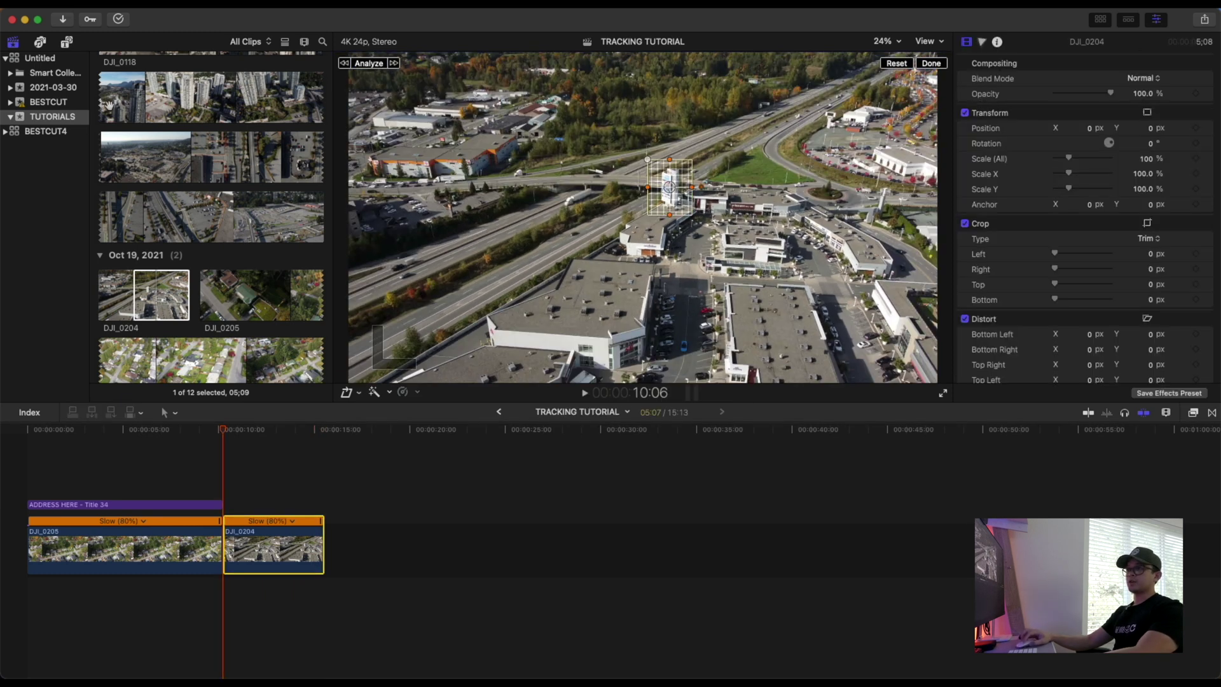
{"action": "left_click", "coordinate": [67, 43]}
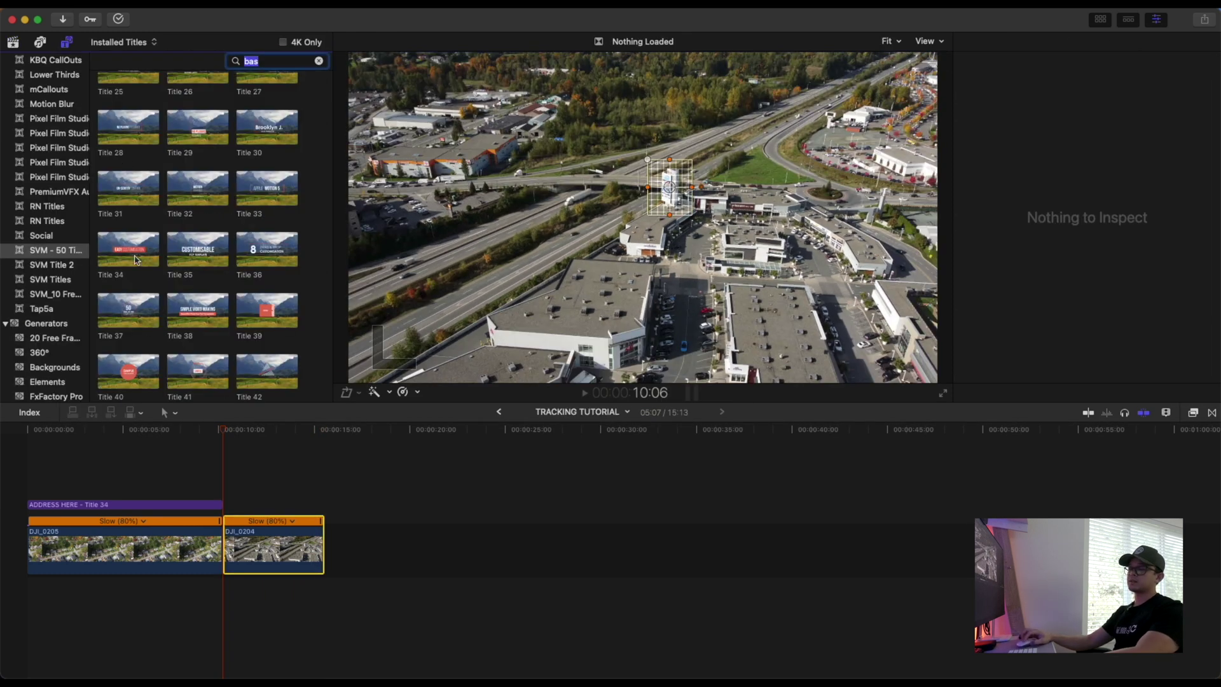
Step: Connect the H&M logo above DJI_0204 and position it above the mall sign
{"action": "left_click", "coordinate": [13, 43]}
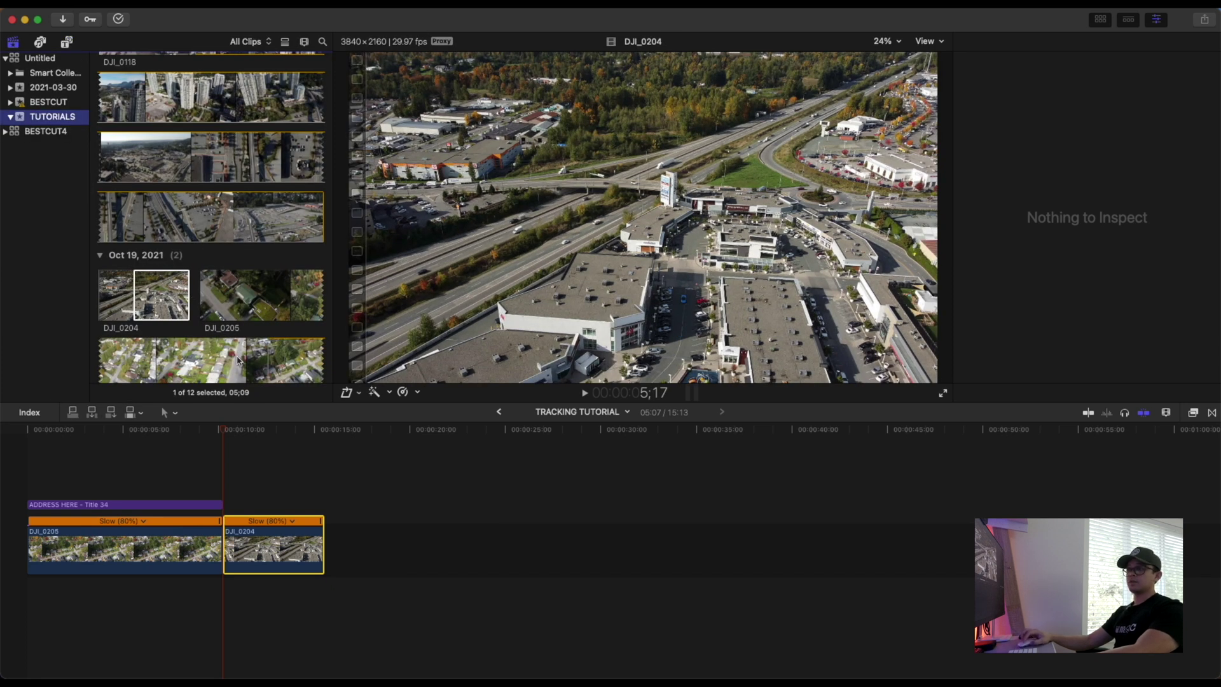
{"action": "scroll", "coordinate": [238, 360], "scroll_direction": "down", "scroll_amount": 5}
{"action": "left_click", "coordinate": [134, 296]}
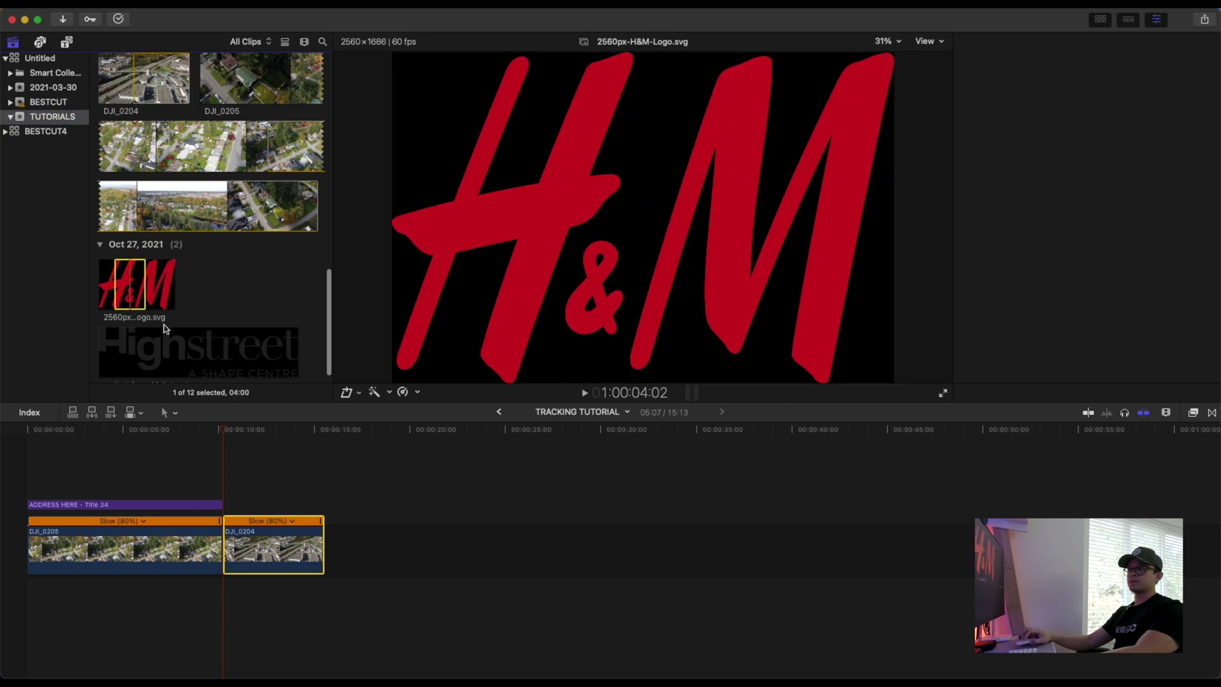
{"action": "left_click_drag", "start_coordinate": [133, 295], "coordinate": [322, 483]}
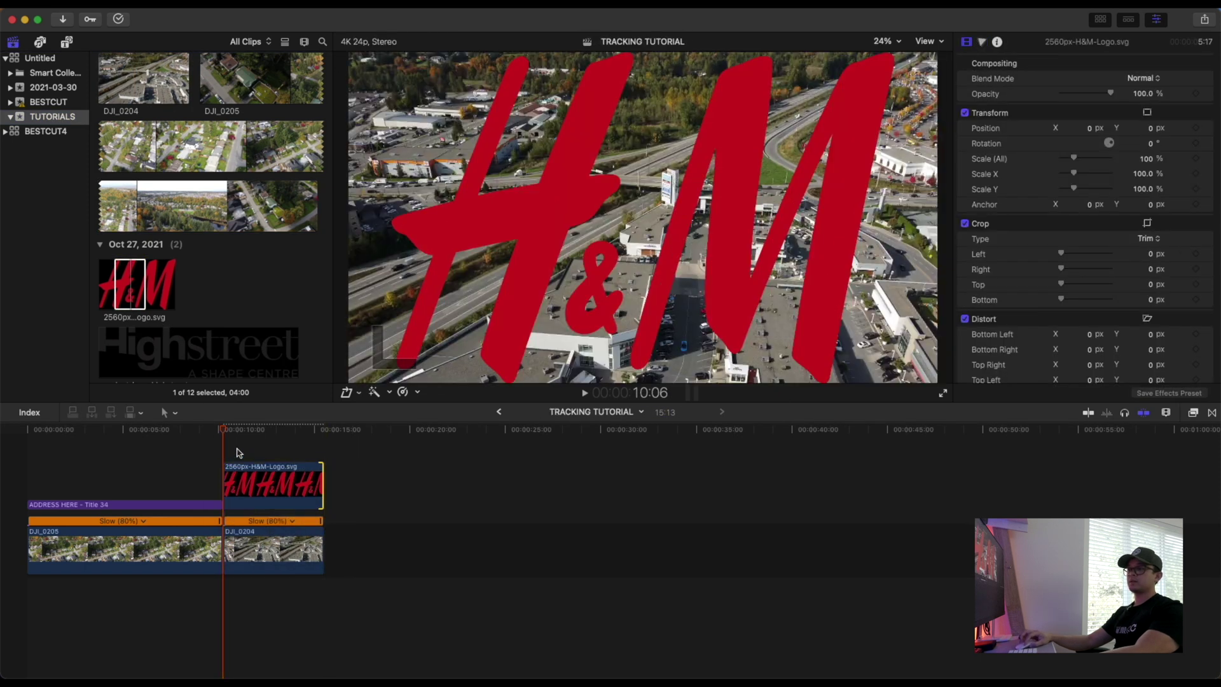
{"action": "left_click", "coordinate": [350, 393]}
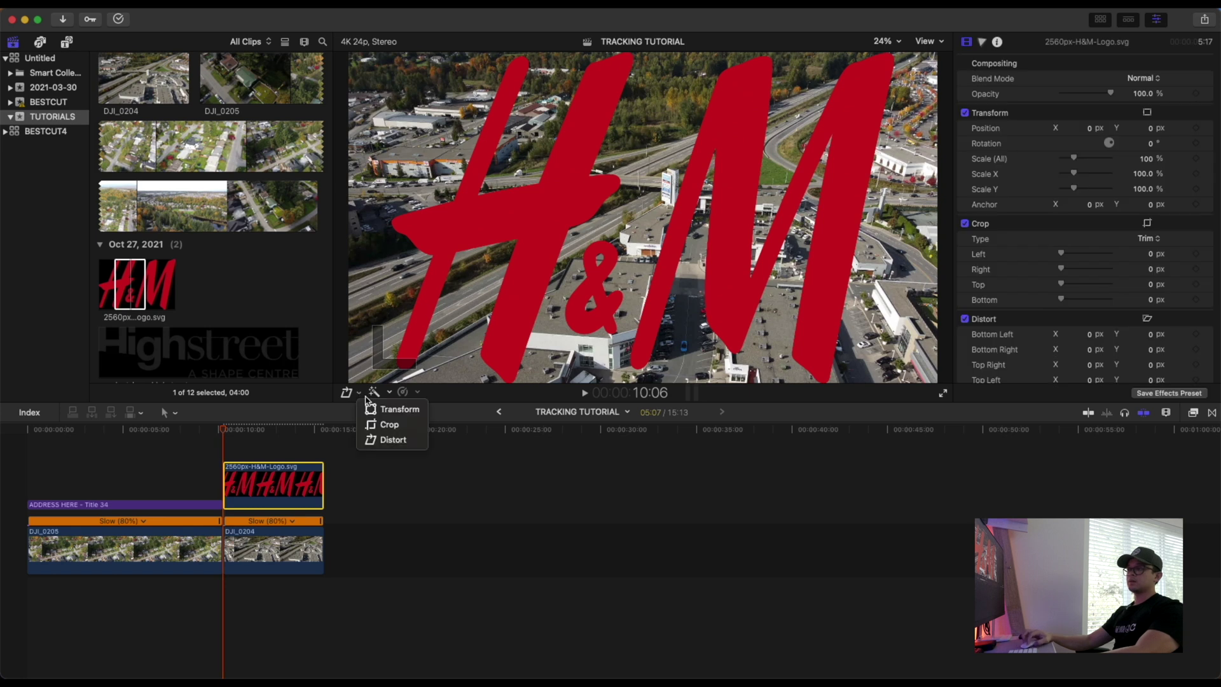
{"action": "left_click", "coordinate": [382, 409]}
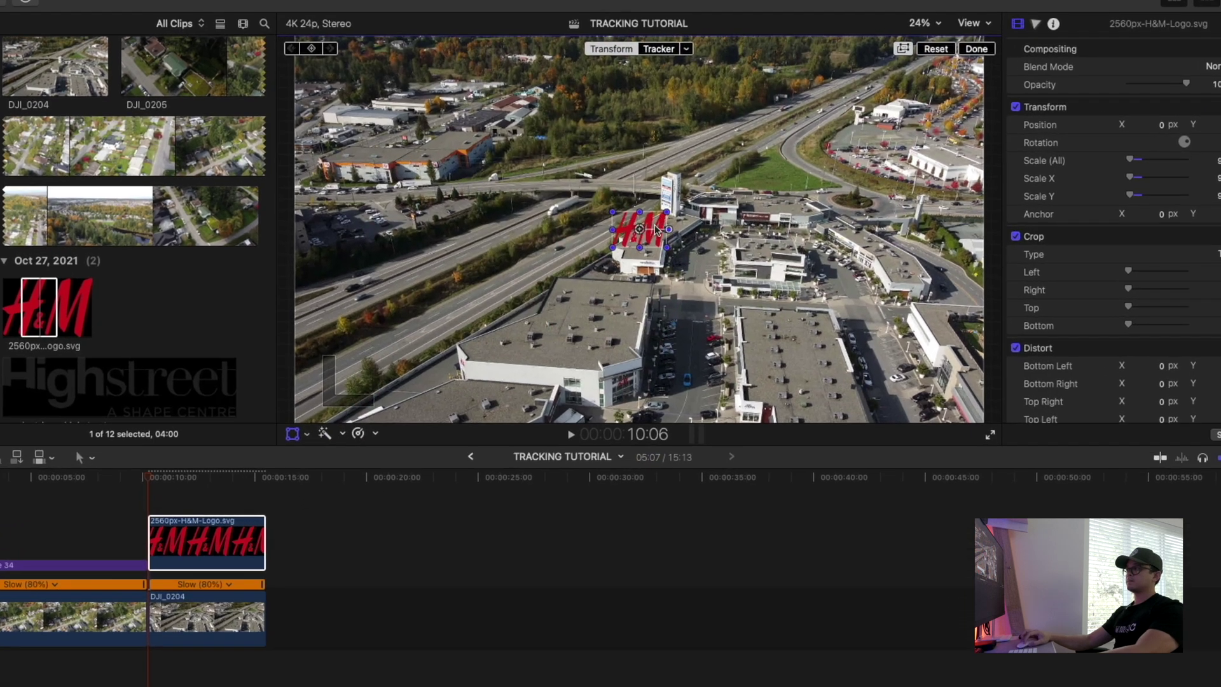
{"action": "left_click_drag", "start_coordinate": [658, 229], "coordinate": [696, 159]}
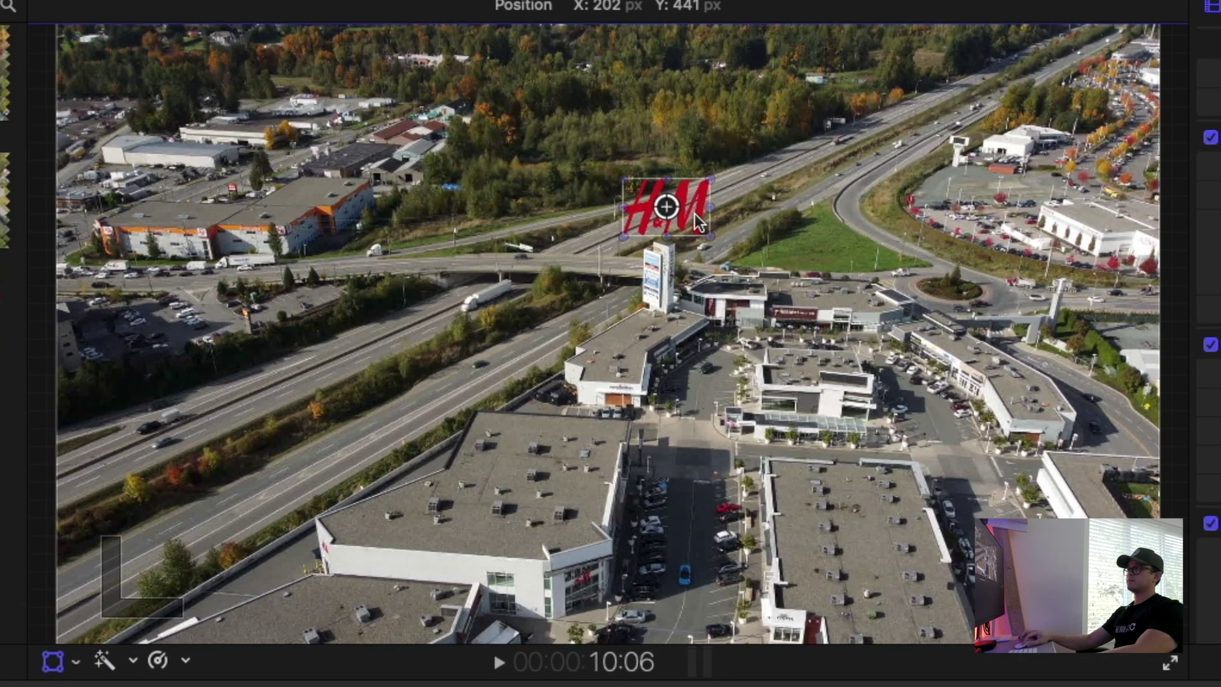
{"action": "left_click_drag", "start_coordinate": [694, 214], "coordinate": [693, 213]}
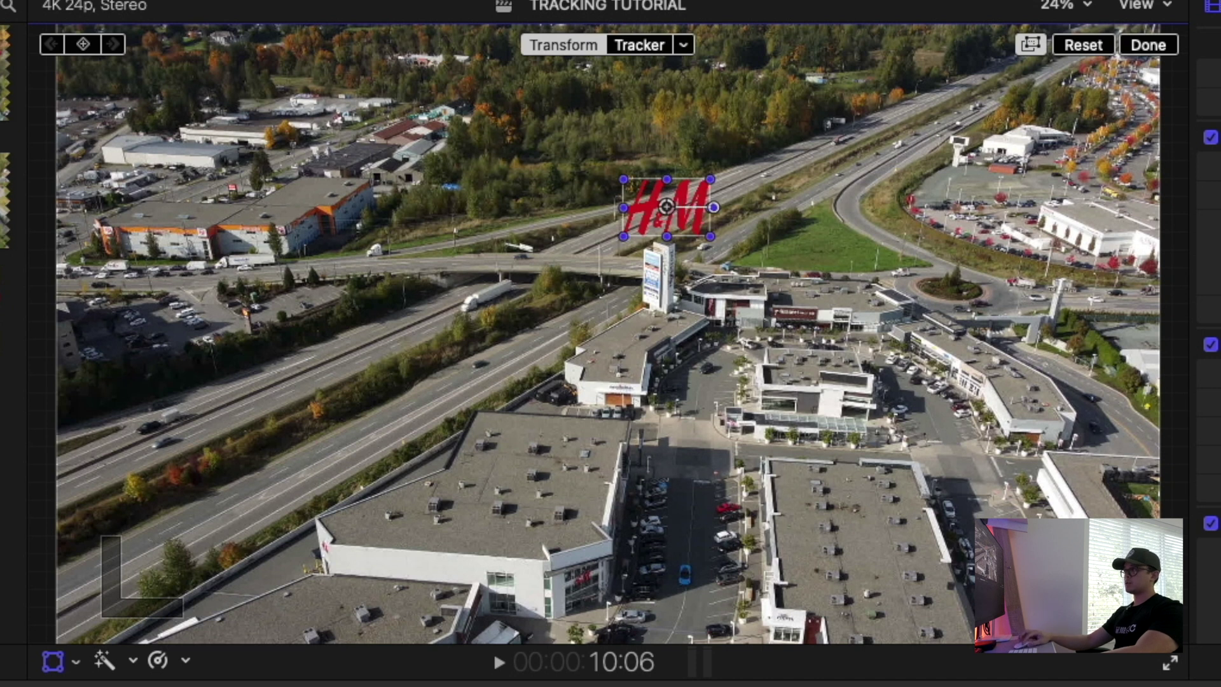
Step: Attach the logo to the Object Track tracker and rename that tracker 'Mall Track'
{"action": "left_click", "coordinate": [685, 45]}
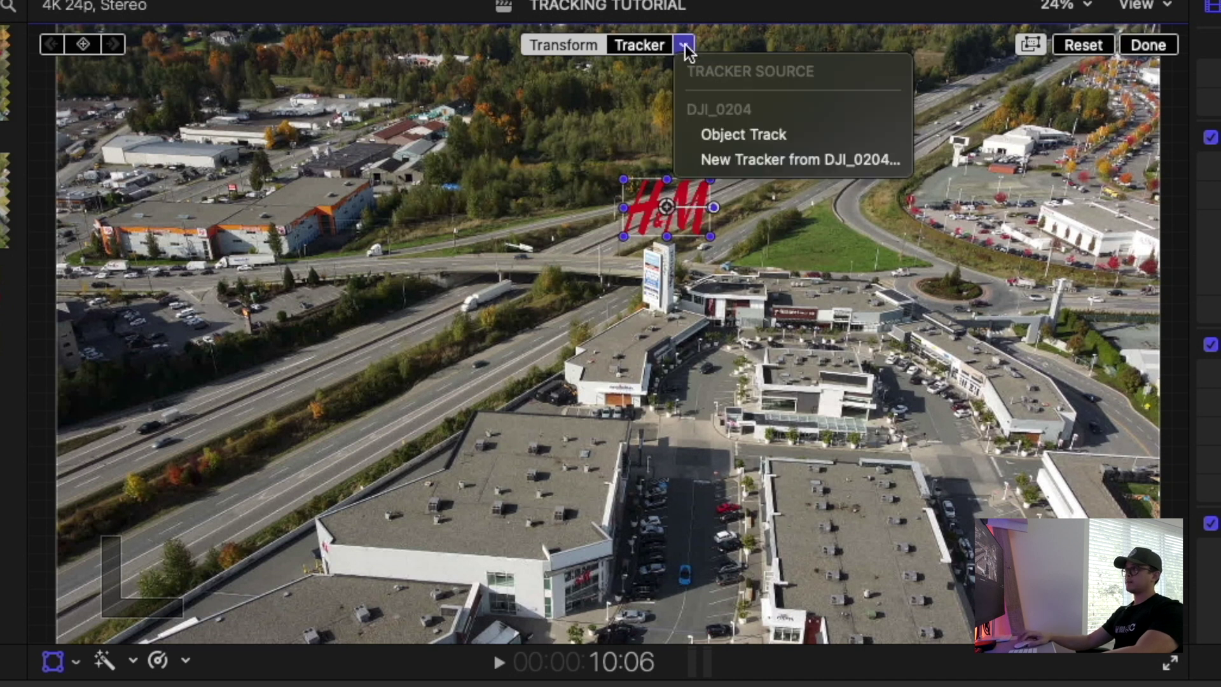
{"action": "left_click", "coordinate": [750, 132]}
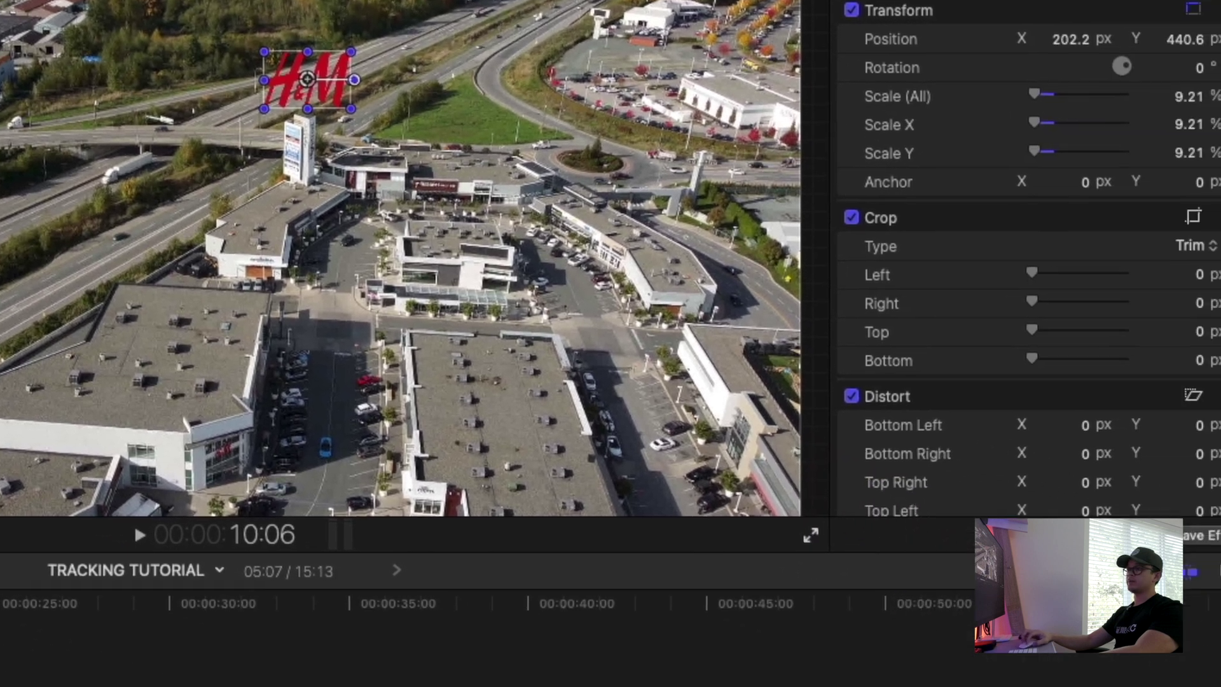
{"action": "scroll", "coordinate": [1063, 265], "scroll_direction": "down", "scroll_amount": 10}
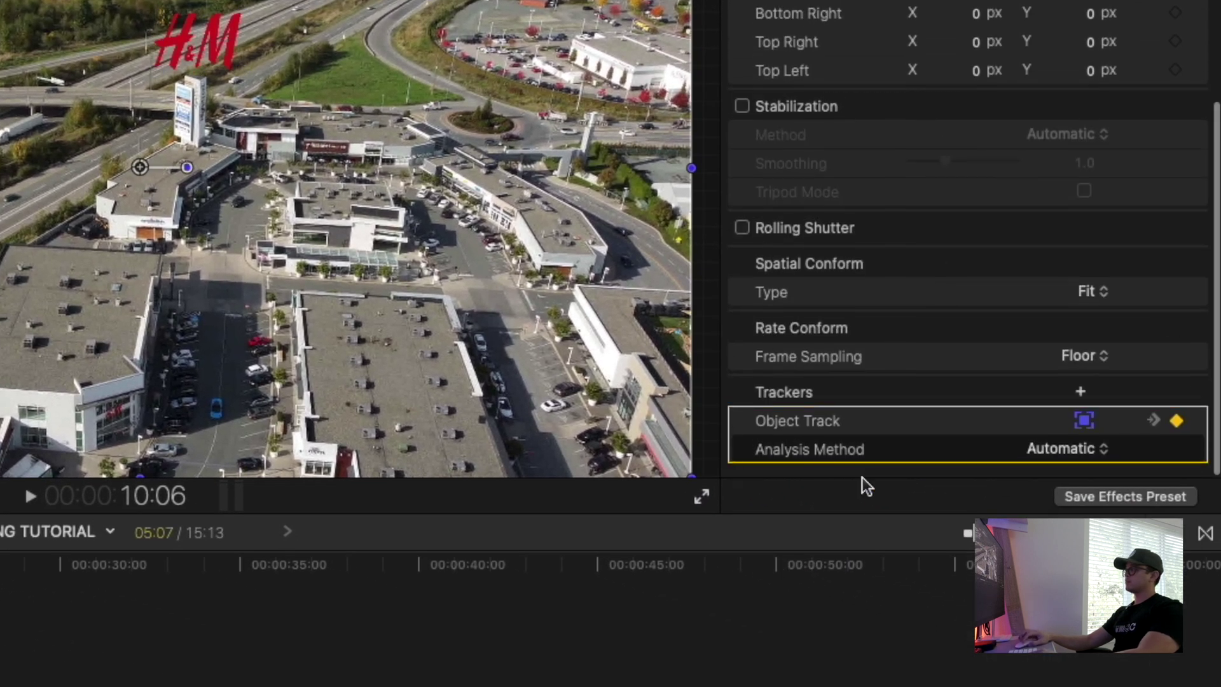
{"action": "double_click", "coordinate": [792, 424]}
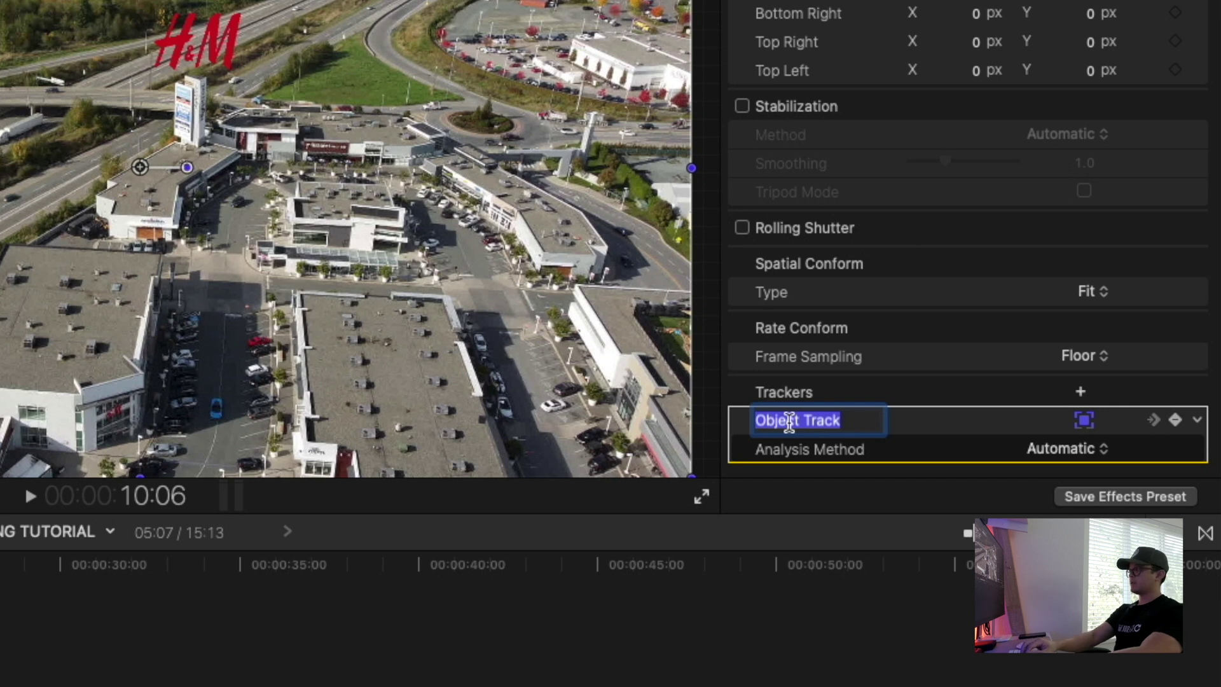
{"action": "type", "text": "Ma"}
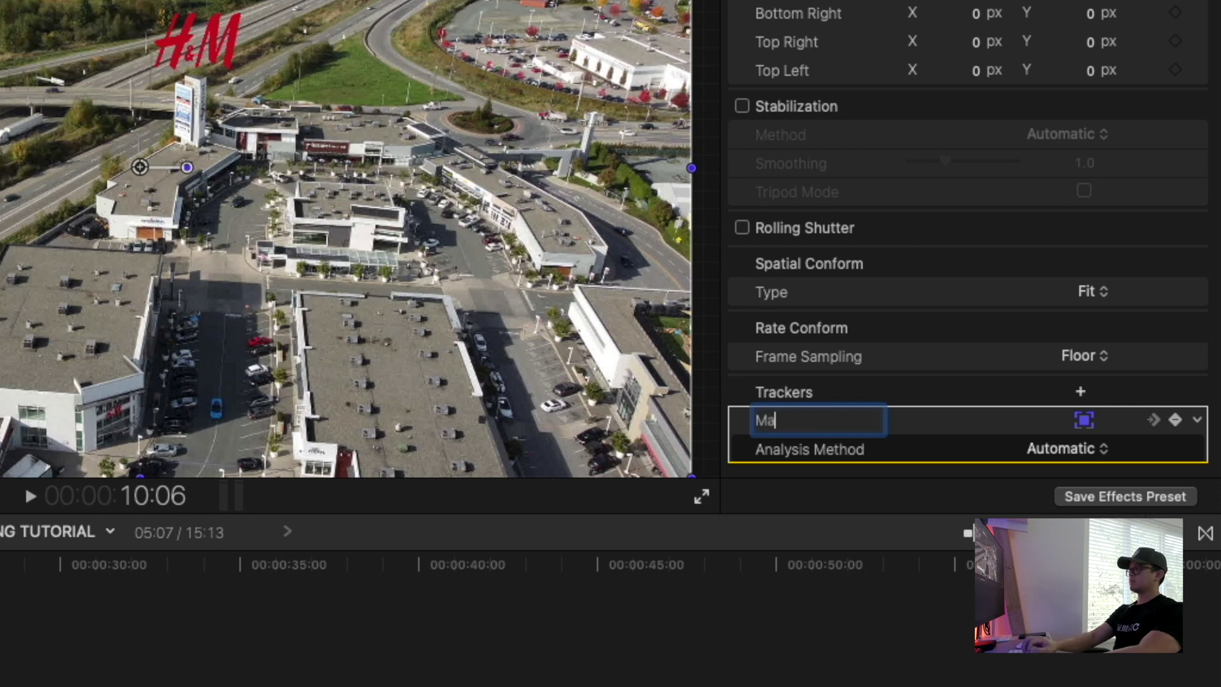
{"action": "type", "text": "ll Track"}
{"action": "key", "text": "Return"}
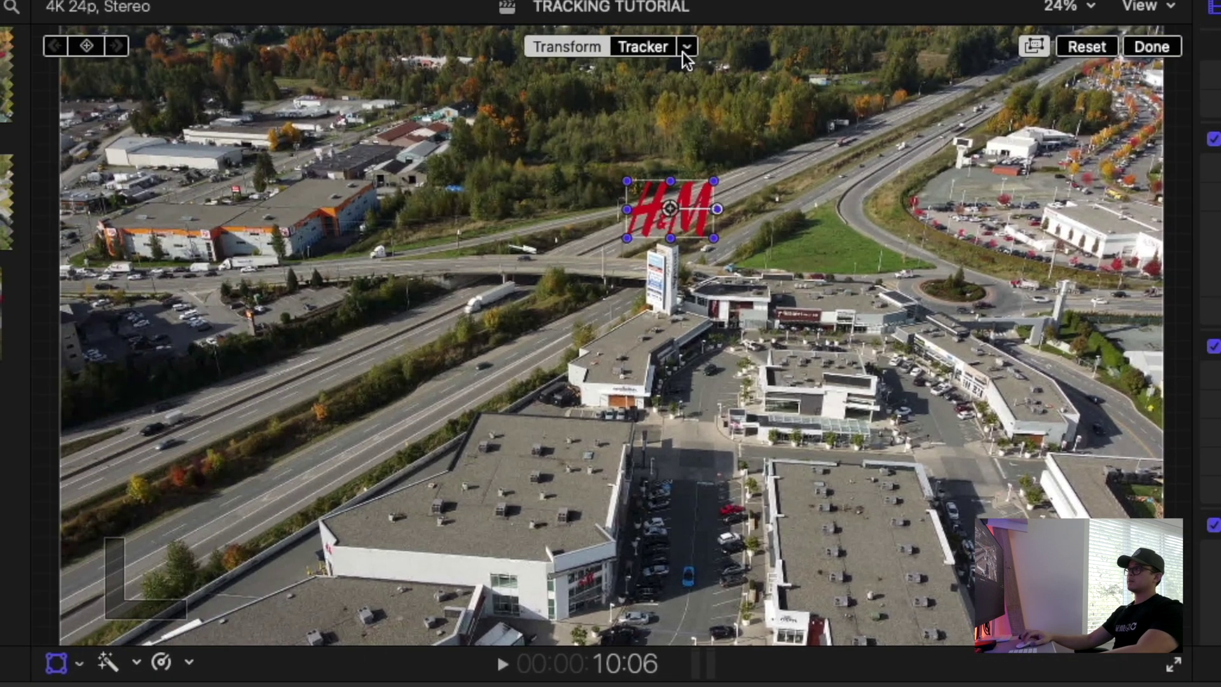
Step: Set the logo's tracker source to Mall Track, play it back, then reselect the logo
{"action": "left_click", "coordinate": [686, 50]}
{"action": "left_click", "coordinate": [736, 135]}
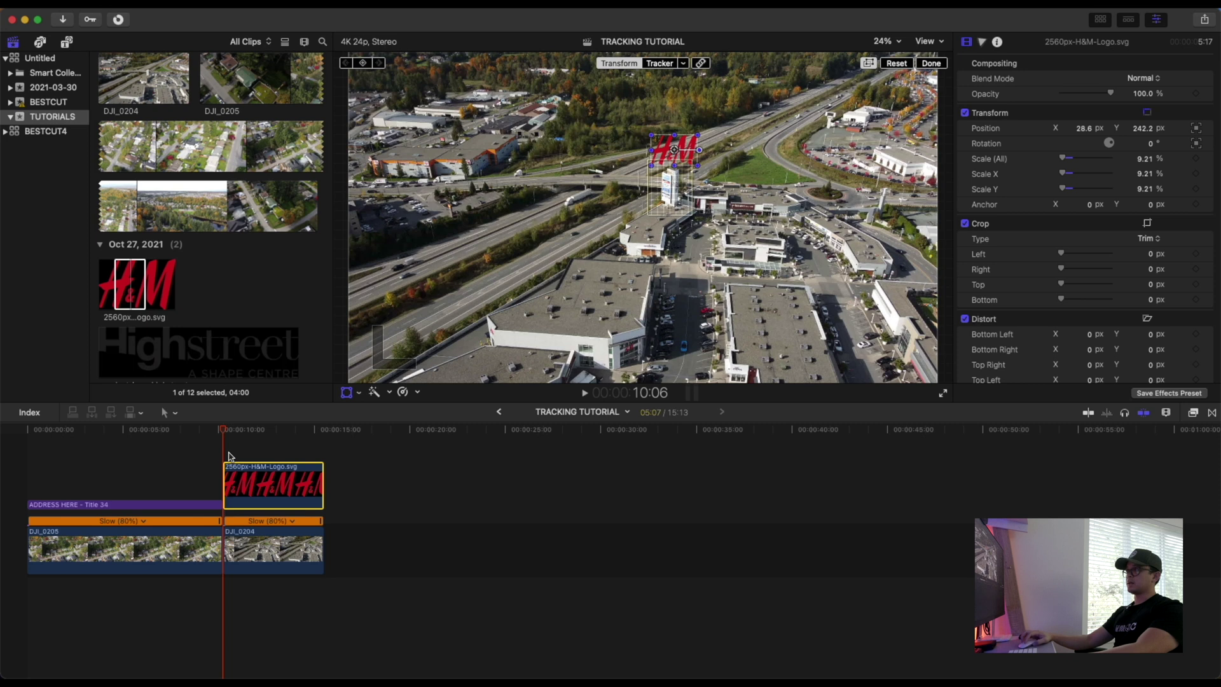
{"action": "left_click", "coordinate": [221, 439]}
{"action": "key", "text": "space"}
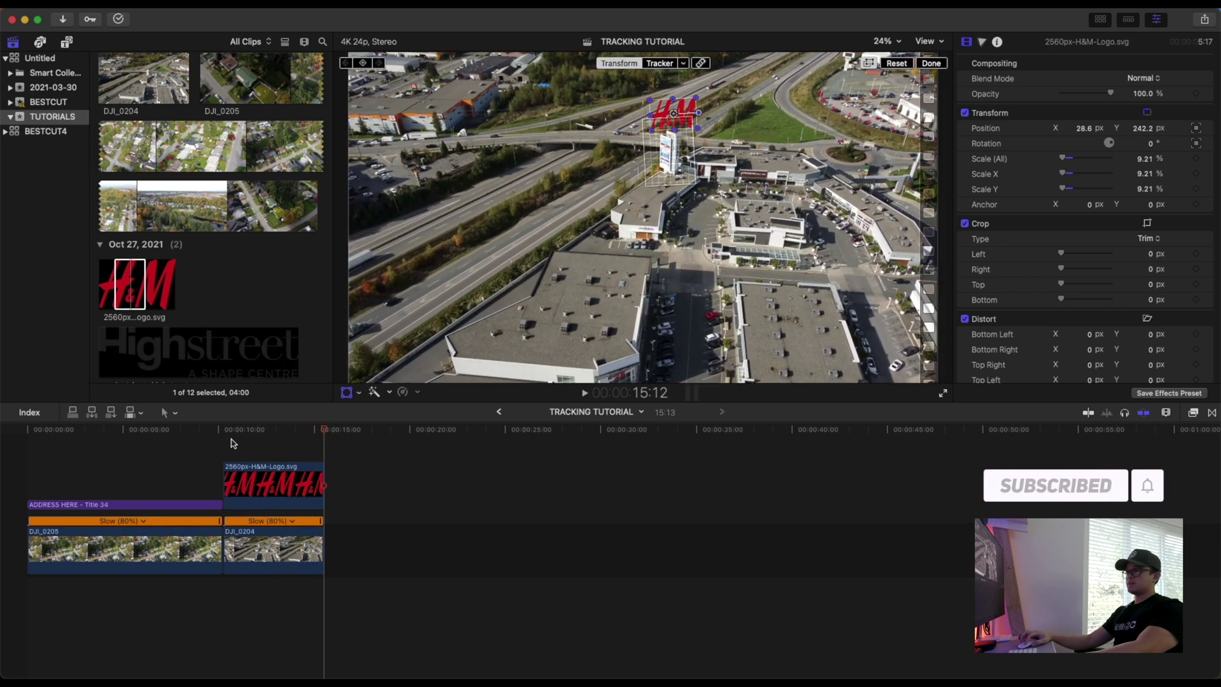
{"action": "left_click", "coordinate": [223, 441]}
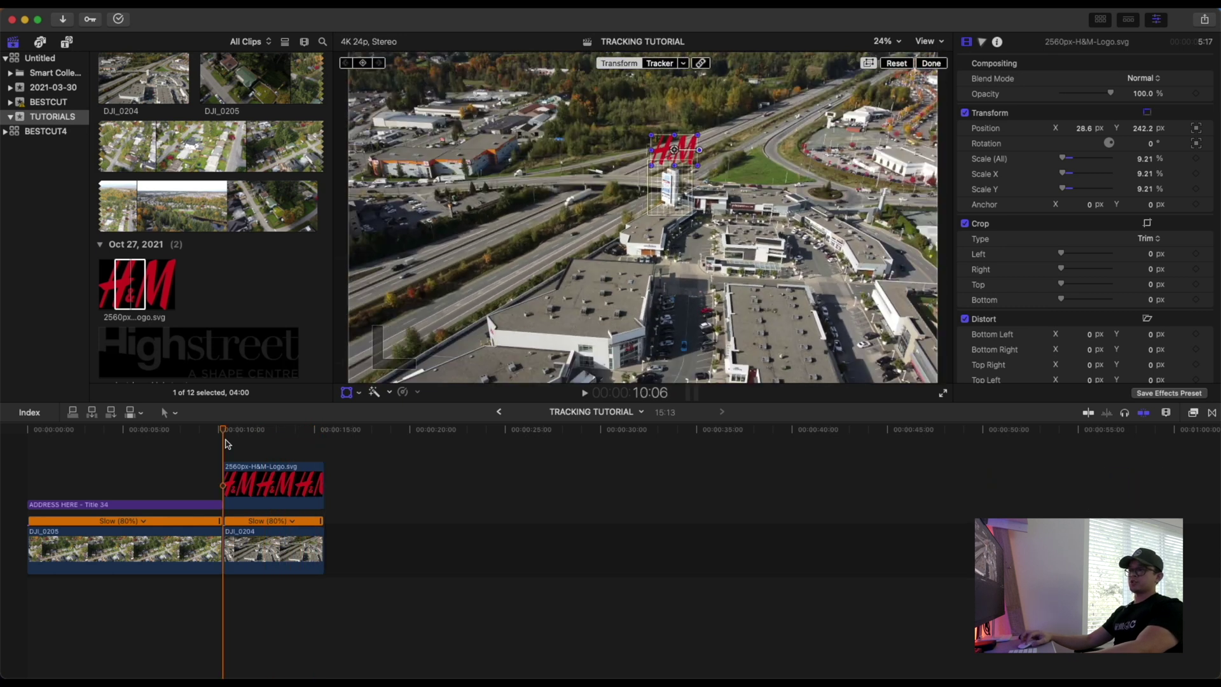
{"action": "left_click", "coordinate": [266, 480]}
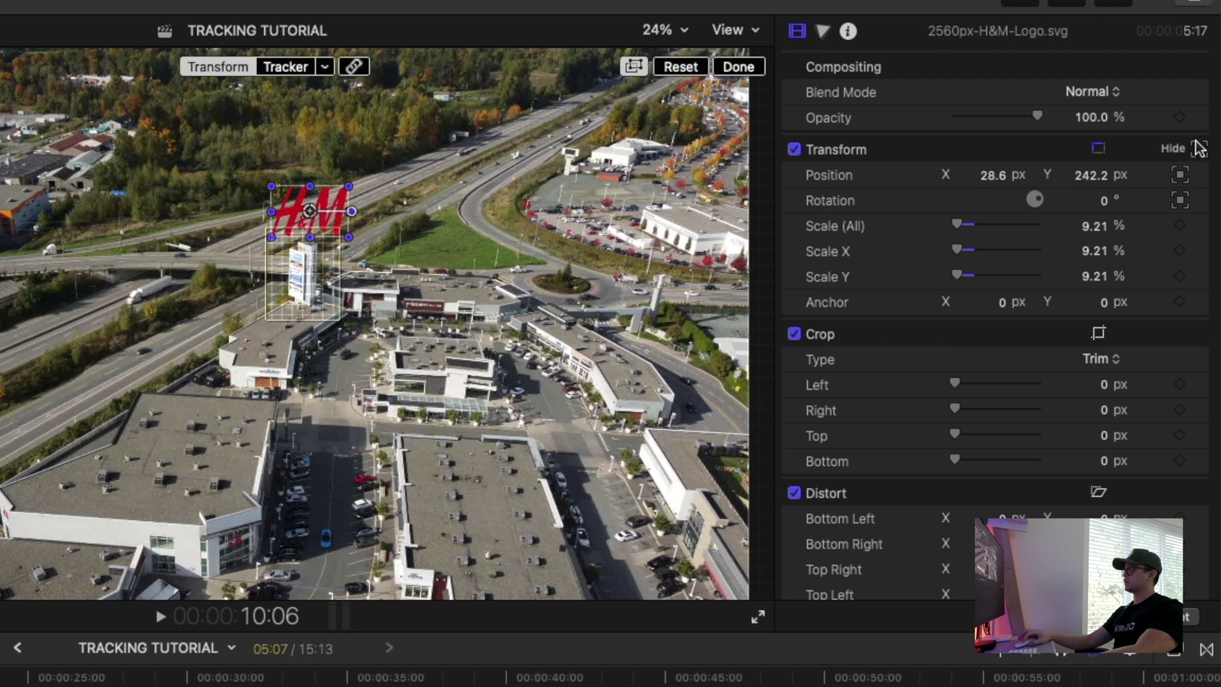
Step: Enable tracker scale for the logo, enlarge it to about 28%, and play to check
{"action": "left_click", "coordinate": [1199, 148]}
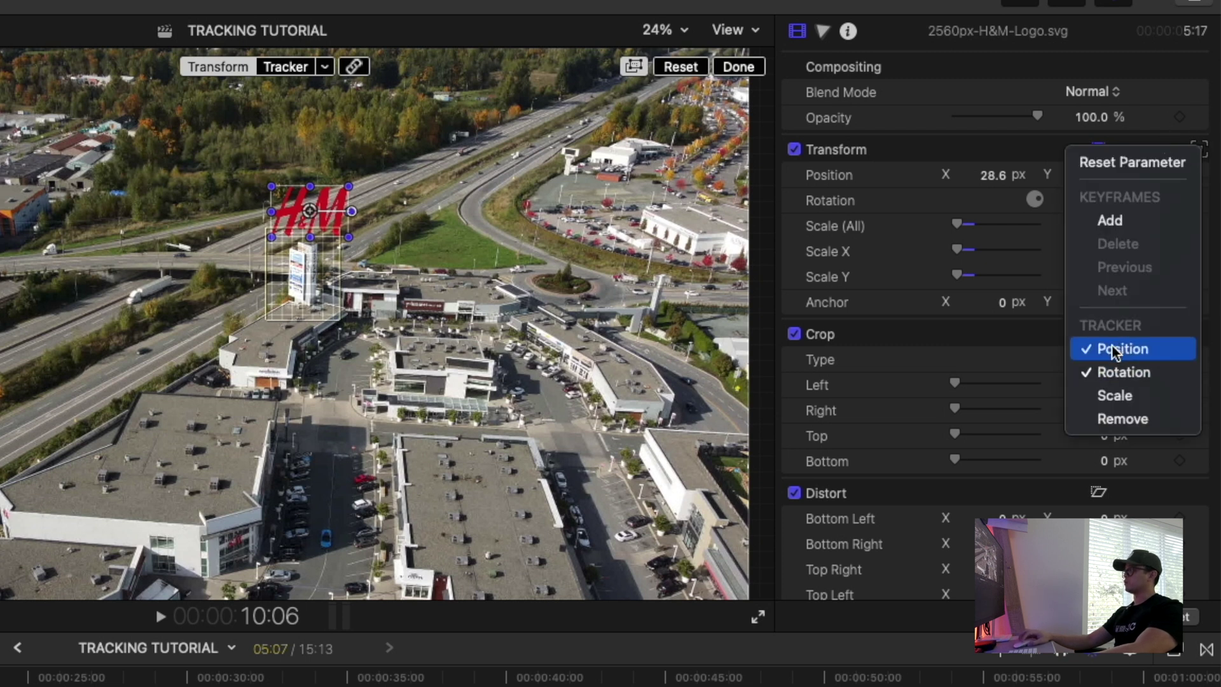
{"action": "left_click", "coordinate": [1100, 395]}
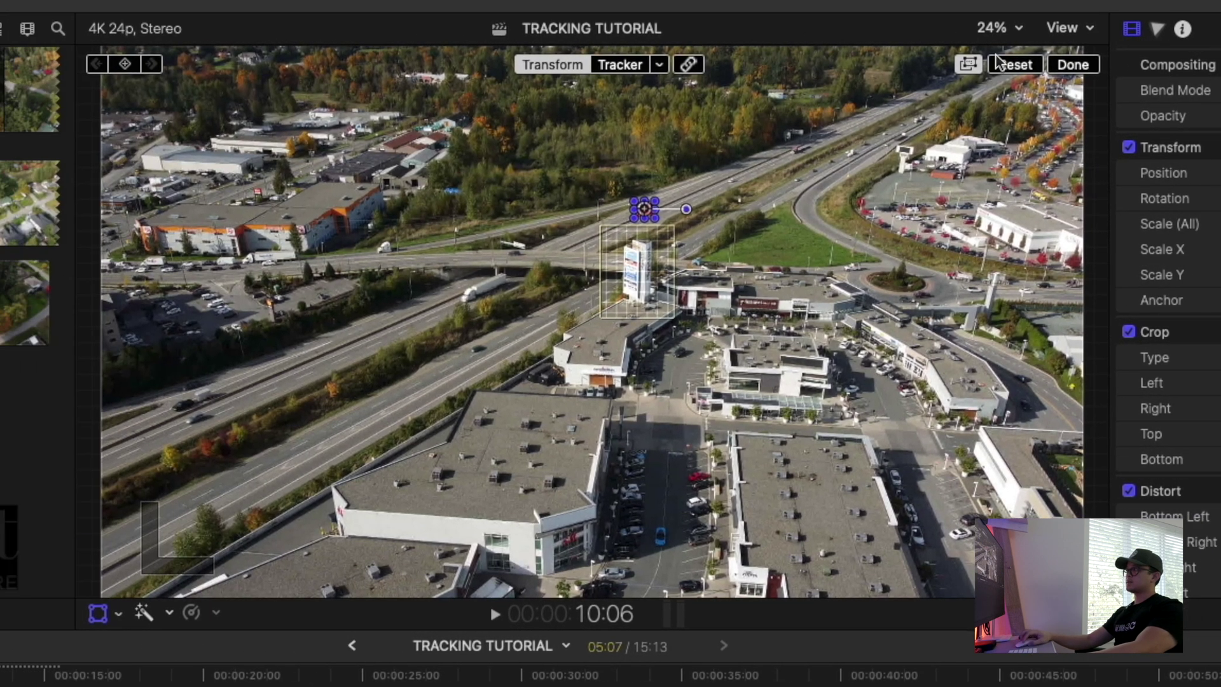
{"action": "left_click", "coordinate": [1000, 28]}
{"action": "left_click", "coordinate": [671, 176]}
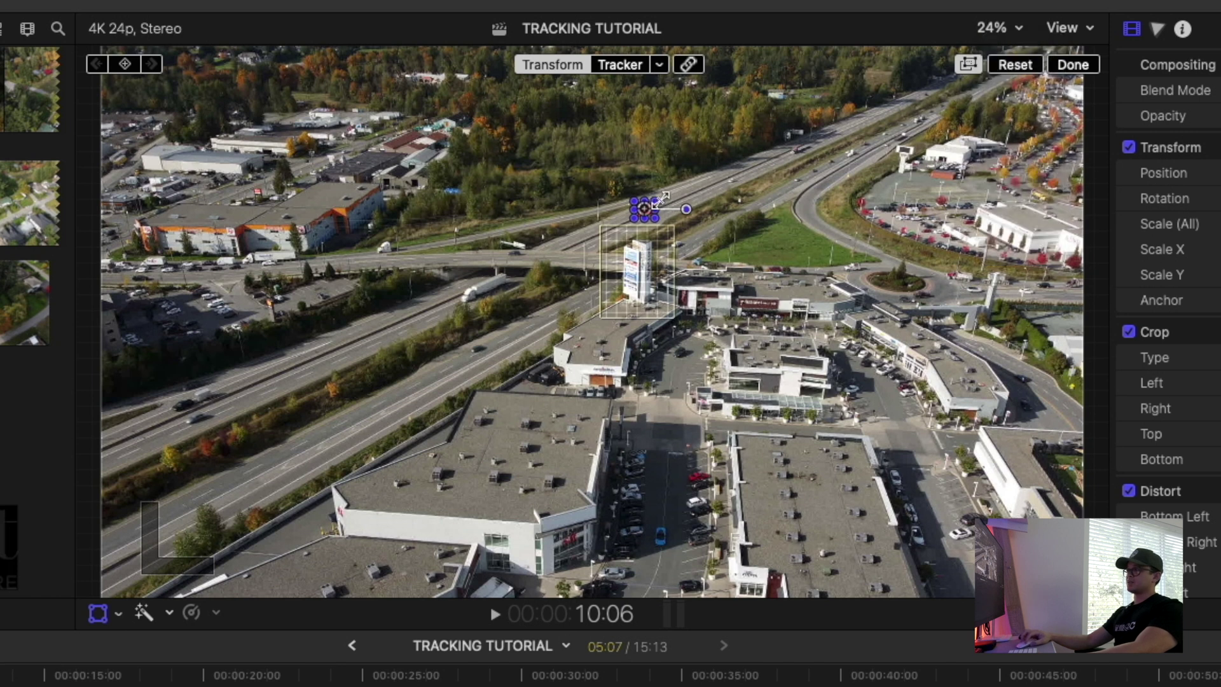
{"action": "mouse_move", "coordinate": [664, 198]}
{"action": "left_mouse_down"}
{"action": "mouse_move", "coordinate": [691, 204]}
{"action": "mouse_move", "coordinate": [680, 205]}
{"action": "left_mouse_up"}
{"action": "key", "text": "space"}
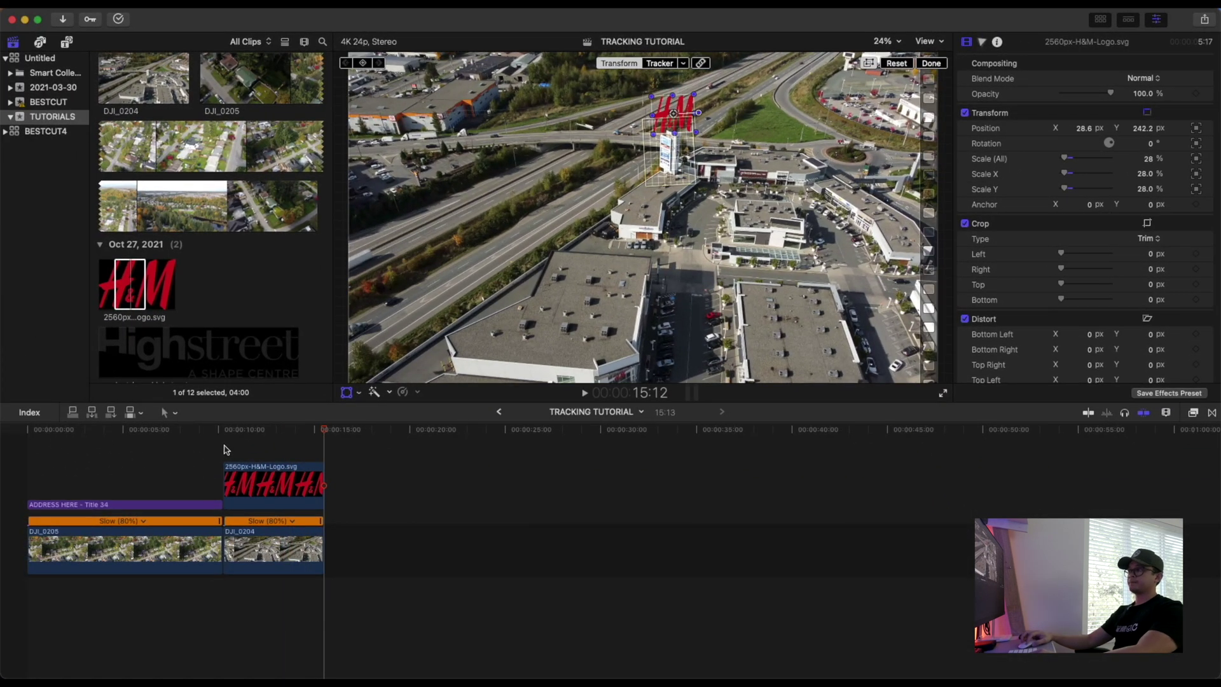
Step: Delete the H&M logo clip from the timeline
{"action": "left_click", "coordinate": [225, 450]}
{"action": "left_click", "coordinate": [253, 483]}
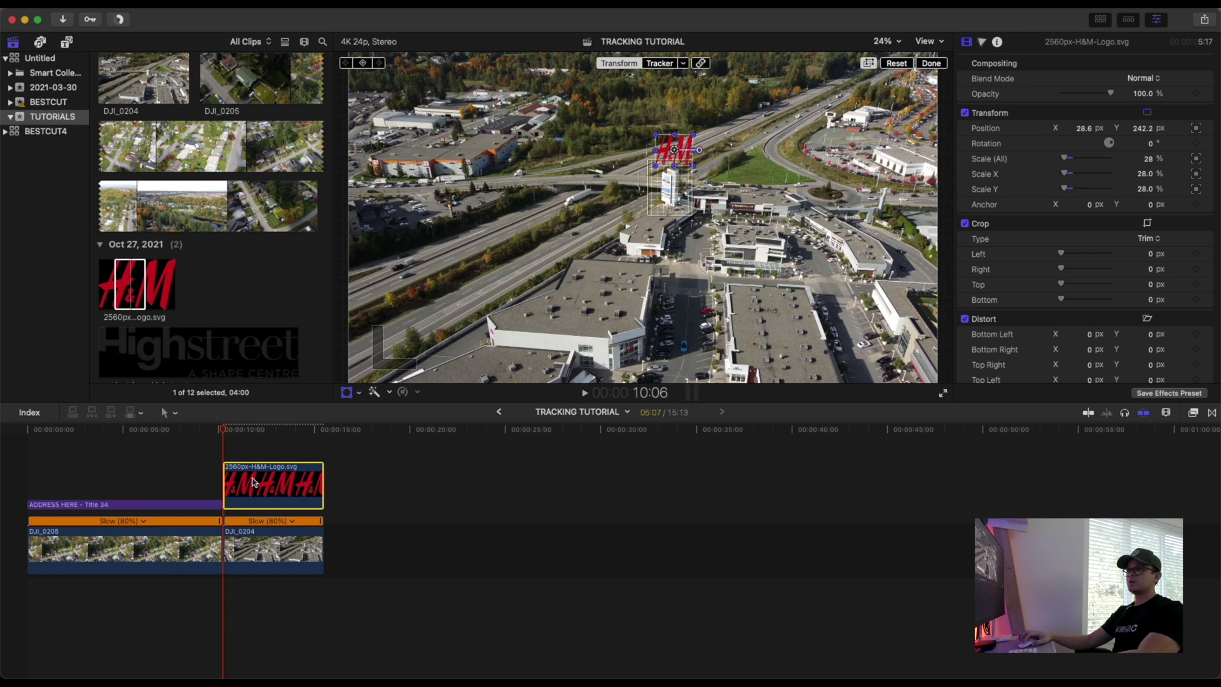
{"action": "scroll", "coordinate": [250, 334], "scroll_direction": "up", "scroll_amount": 10}
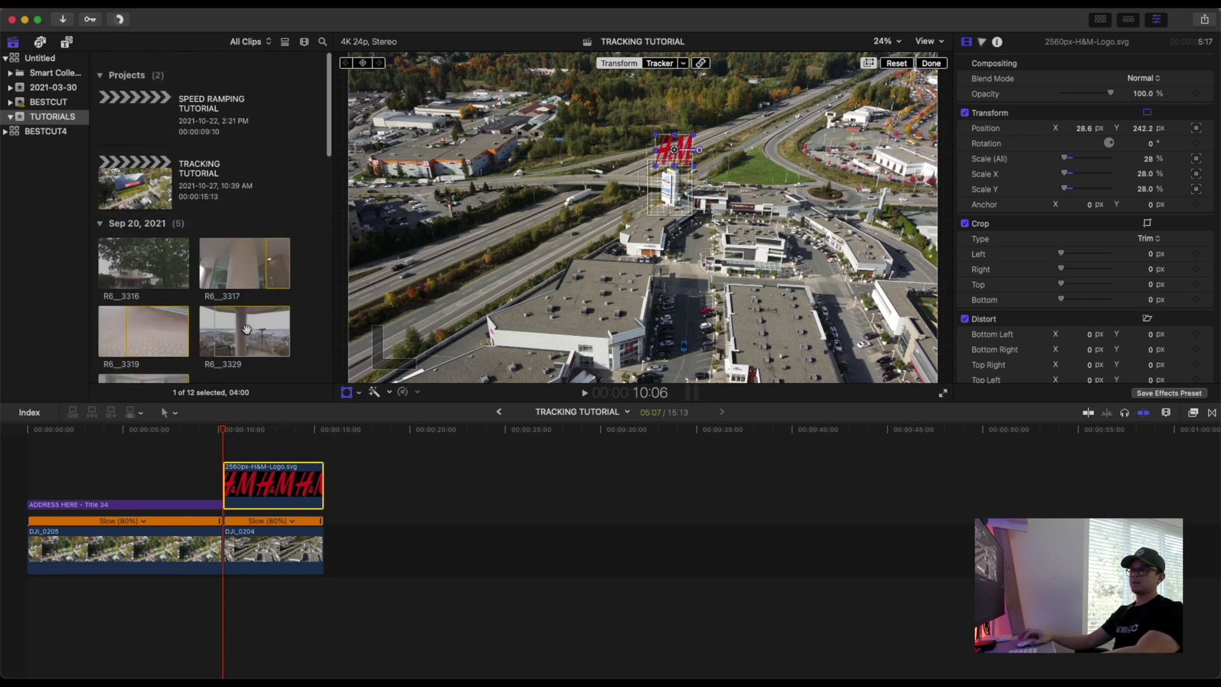
{"action": "key", "text": "Delete"}
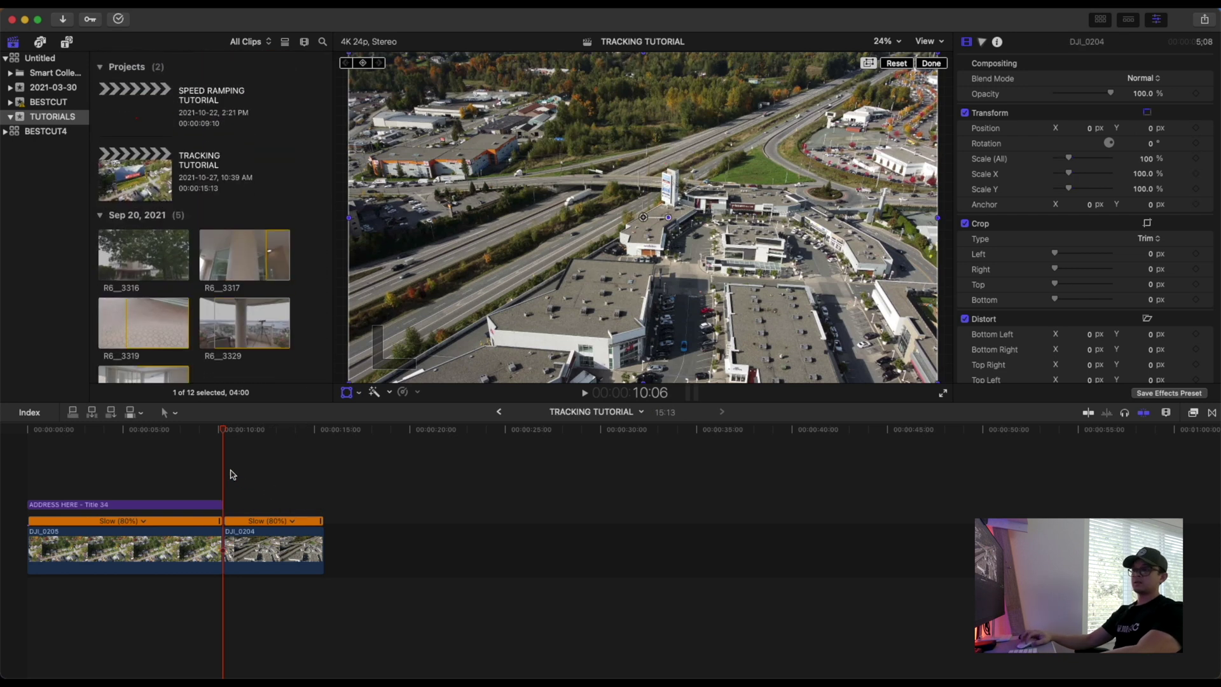
Step: Add a Basic Title above DJI_0204 and trim it to end with the clip
{"action": "left_click", "coordinate": [66, 42]}
{"action": "left_click", "coordinate": [266, 60]}
{"action": "type", "text": "bas"}
{"action": "left_click", "coordinate": [267, 60]}
{"action": "type", "text": "ic"}
{"action": "left_click_drag", "start_coordinate": [128, 159], "coordinate": [230, 484]}
{"action": "left_click_drag", "start_coordinate": [414, 504], "coordinate": [323, 504]}
Step: Change the title text to HIGHSTREET in the Bebas Neue font
{"action": "double_click", "coordinate": [265, 505]}
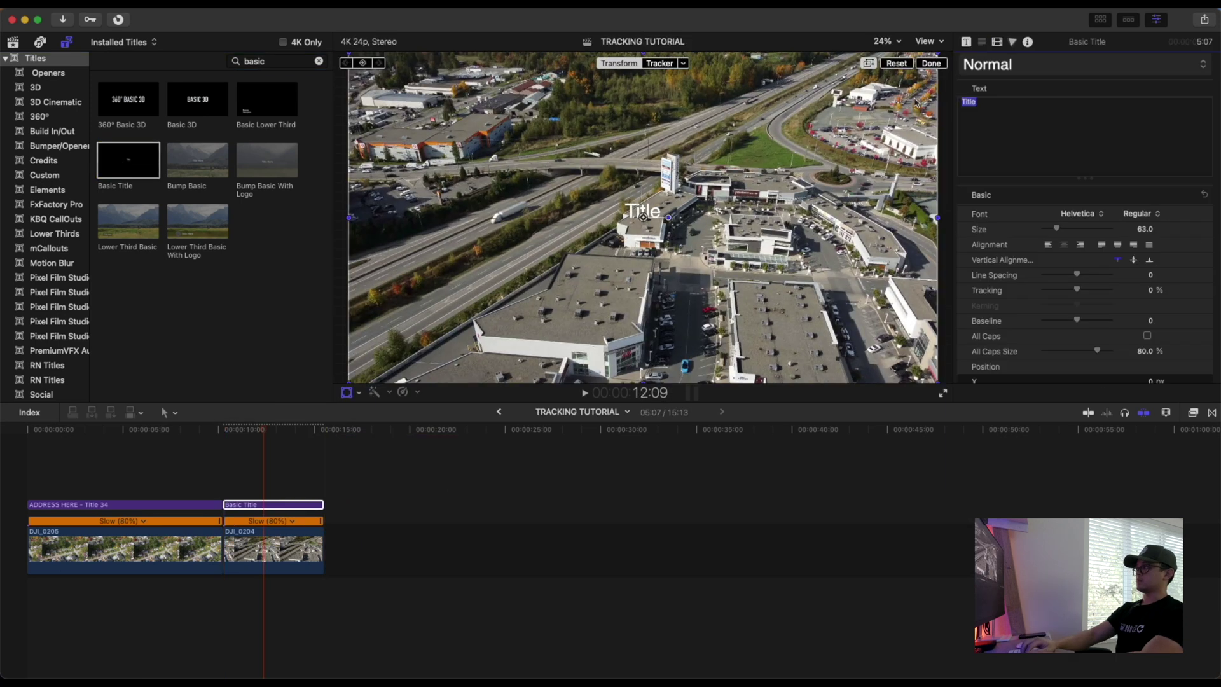
{"action": "type", "text": "IH"}
{"action": "type", "text": "IGH"}
{"action": "type", "text": "STREET"}
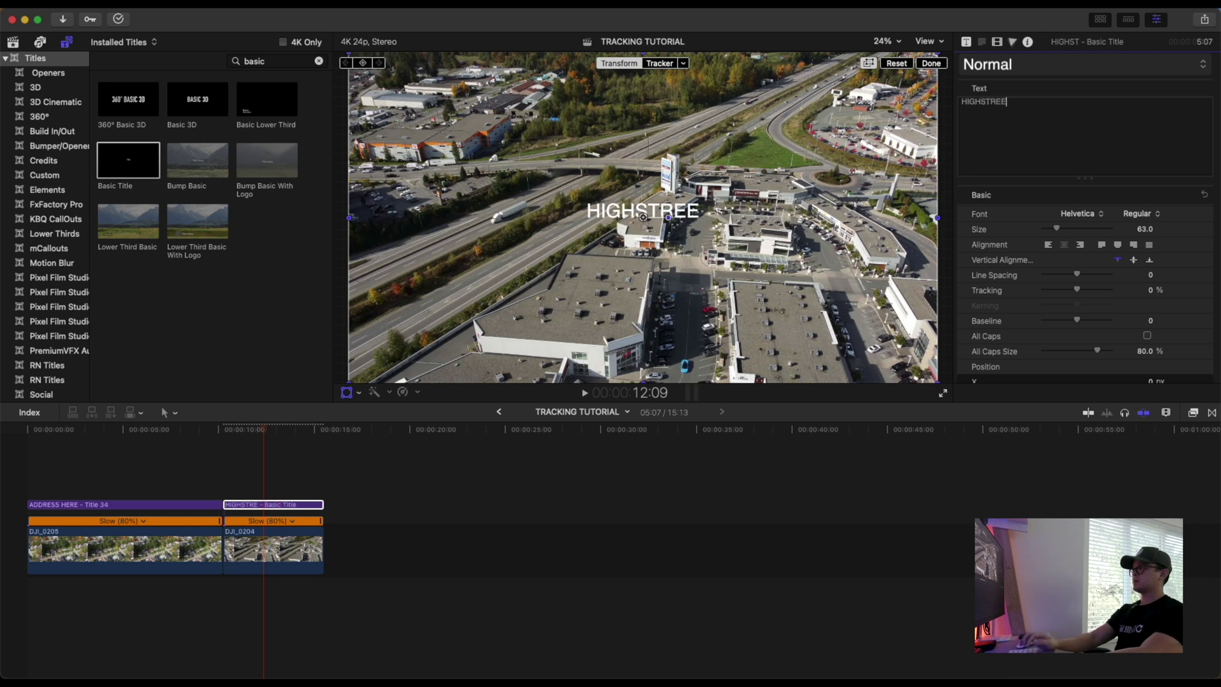
{"action": "left_click", "coordinate": [1091, 216]}
{"action": "type", "text": "b"}
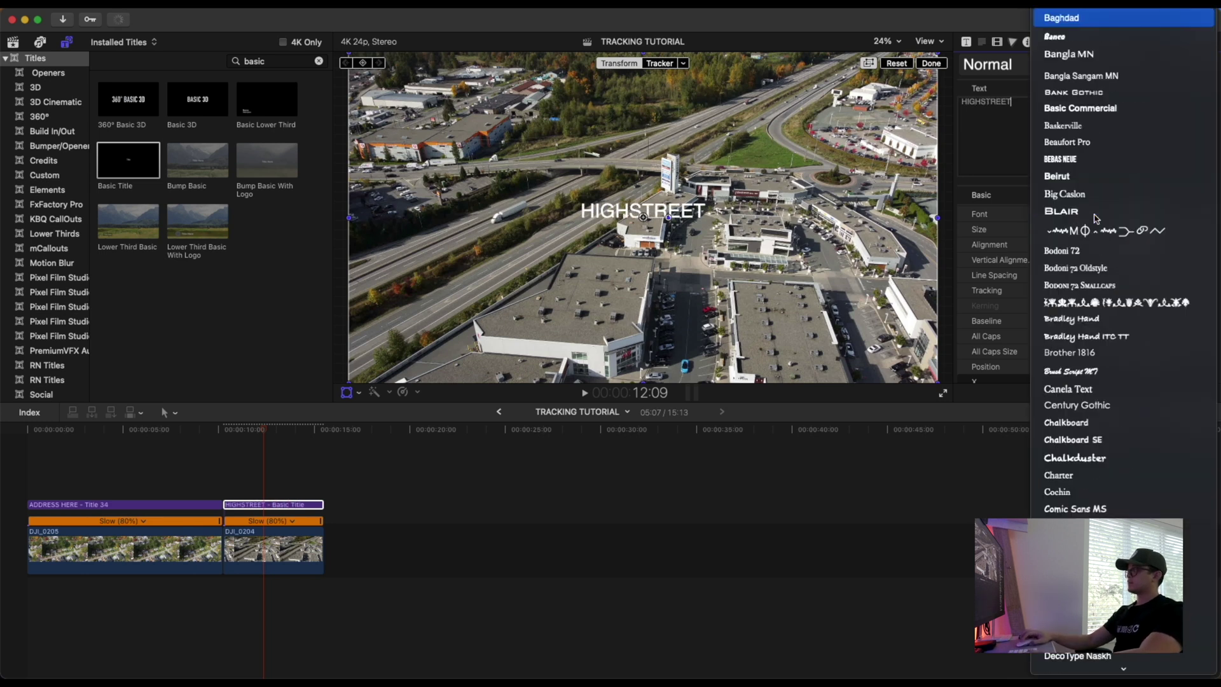
{"action": "type", "text": "eb"}
{"action": "key", "text": "Return"}
Step: Move the HIGHSTREET title up above the mall sign
{"action": "left_click_drag", "start_coordinate": [643, 218], "coordinate": [716, 175]}
{"action": "left_click_drag", "start_coordinate": [723, 170], "coordinate": [675, 149]}
{"action": "key", "text": "Up"}
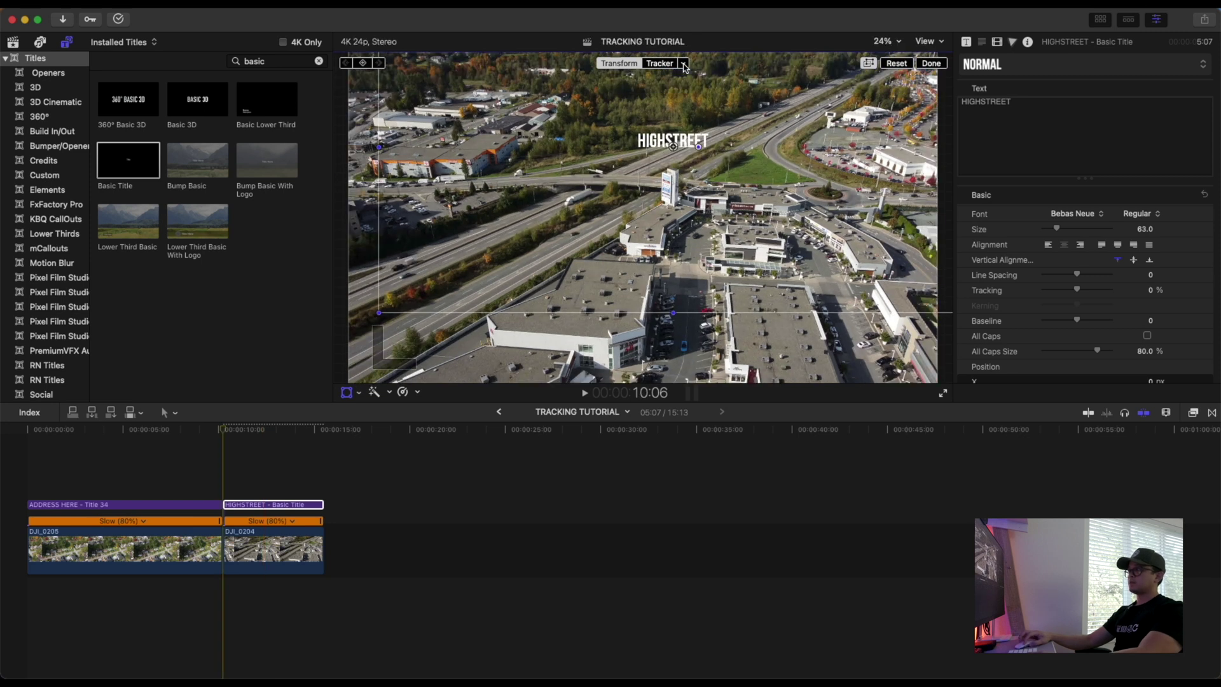
Step: Attach the HIGHSTREET title to Mall Track and adjust its rotation tracking option
{"action": "left_click", "coordinate": [684, 63]}
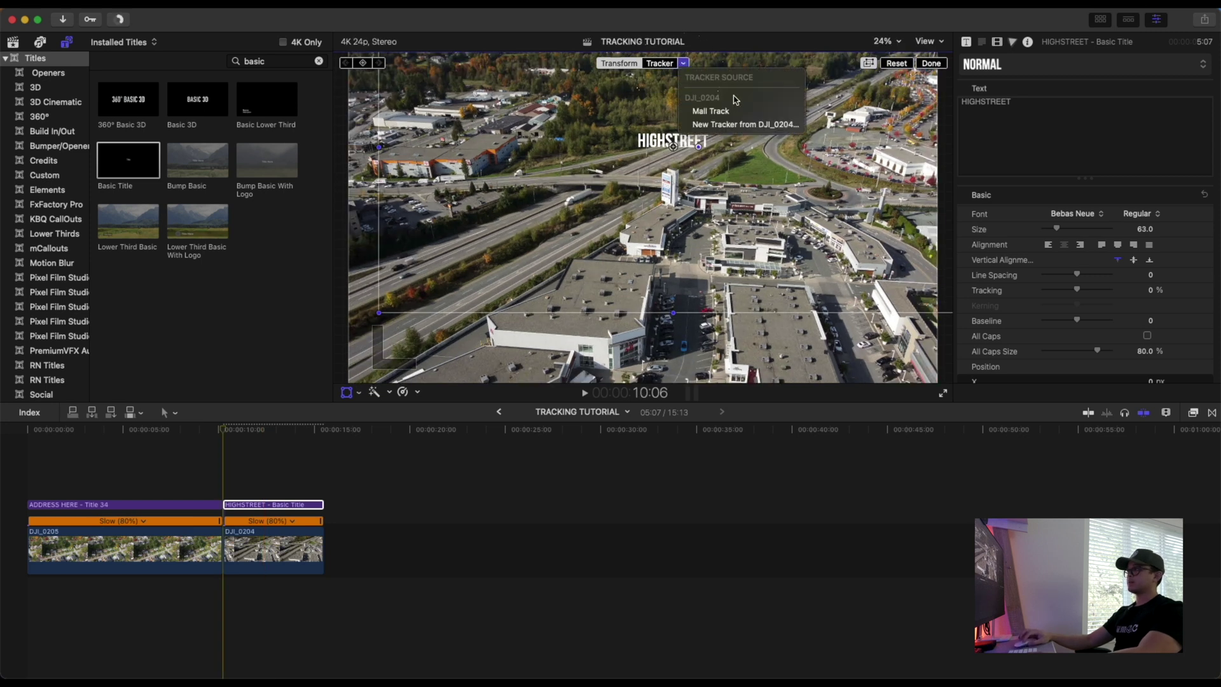
{"action": "left_click", "coordinate": [717, 113]}
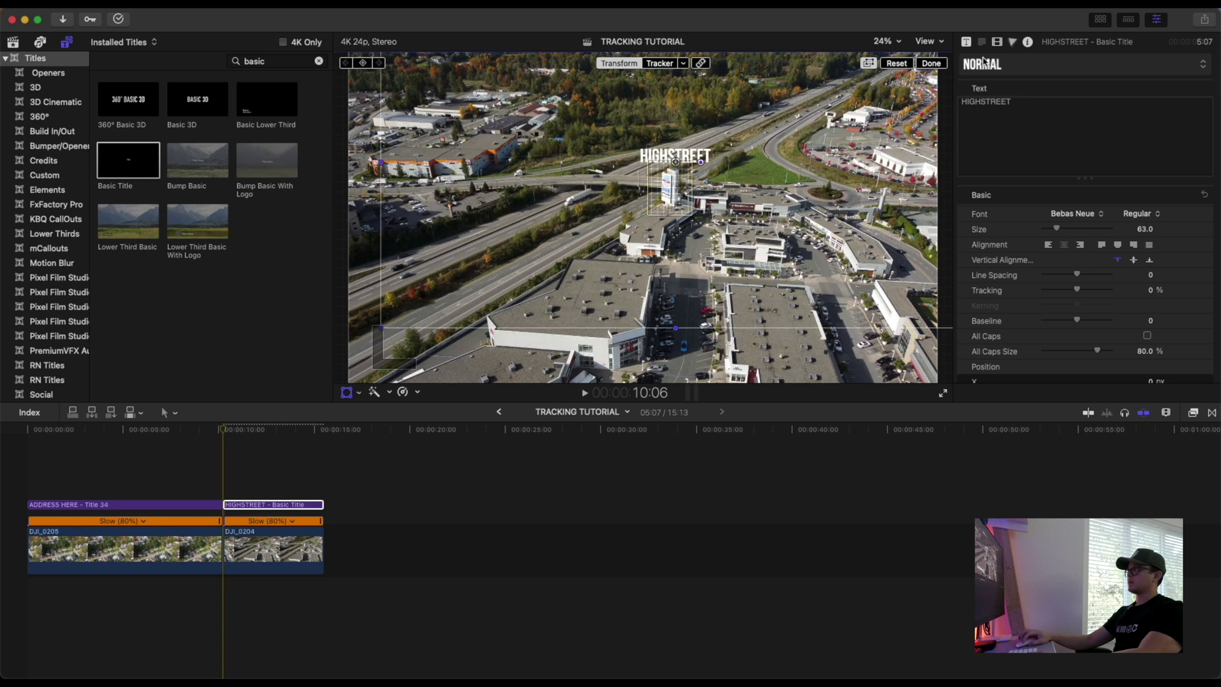
{"action": "key", "text": "ctrl+Tab"}
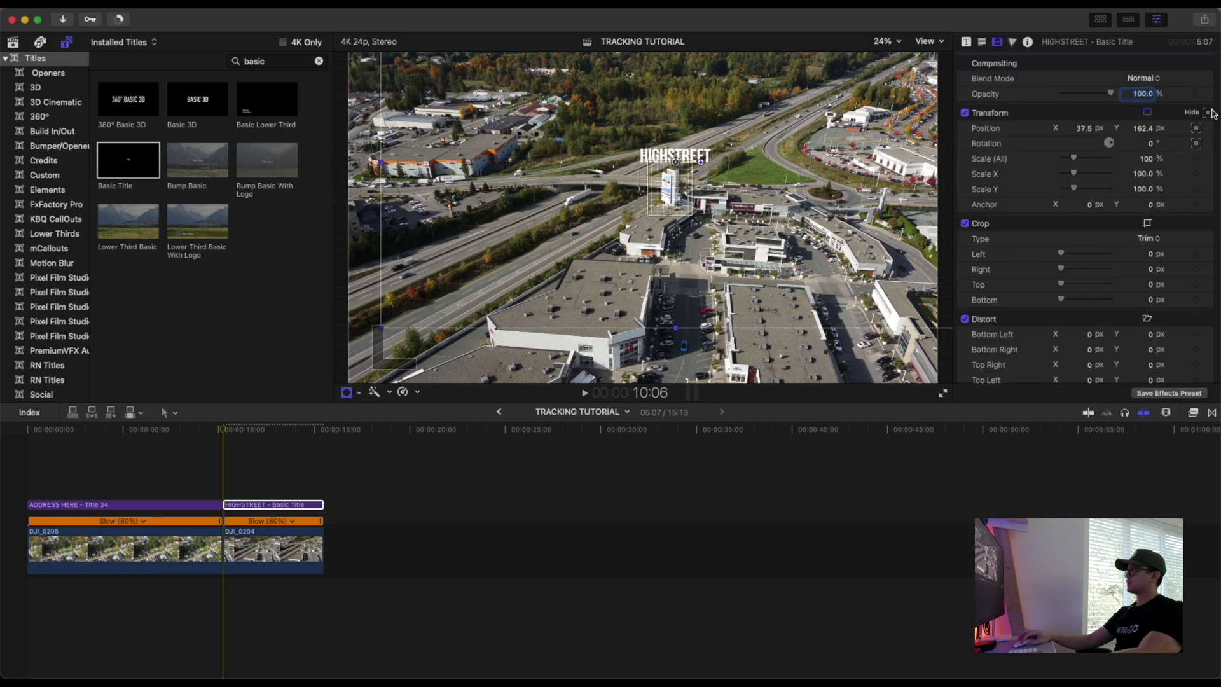
{"action": "left_click", "coordinate": [1210, 112]}
{"action": "left_click", "coordinate": [1166, 245]}
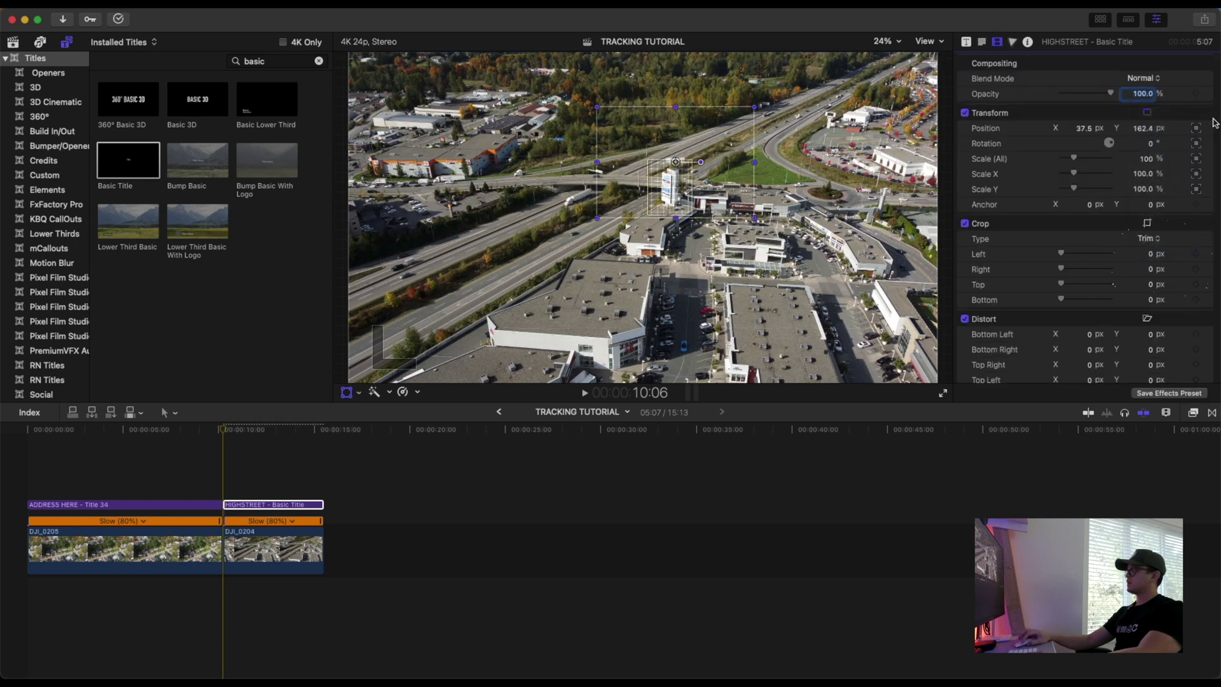
{"action": "left_click", "coordinate": [1209, 113]}
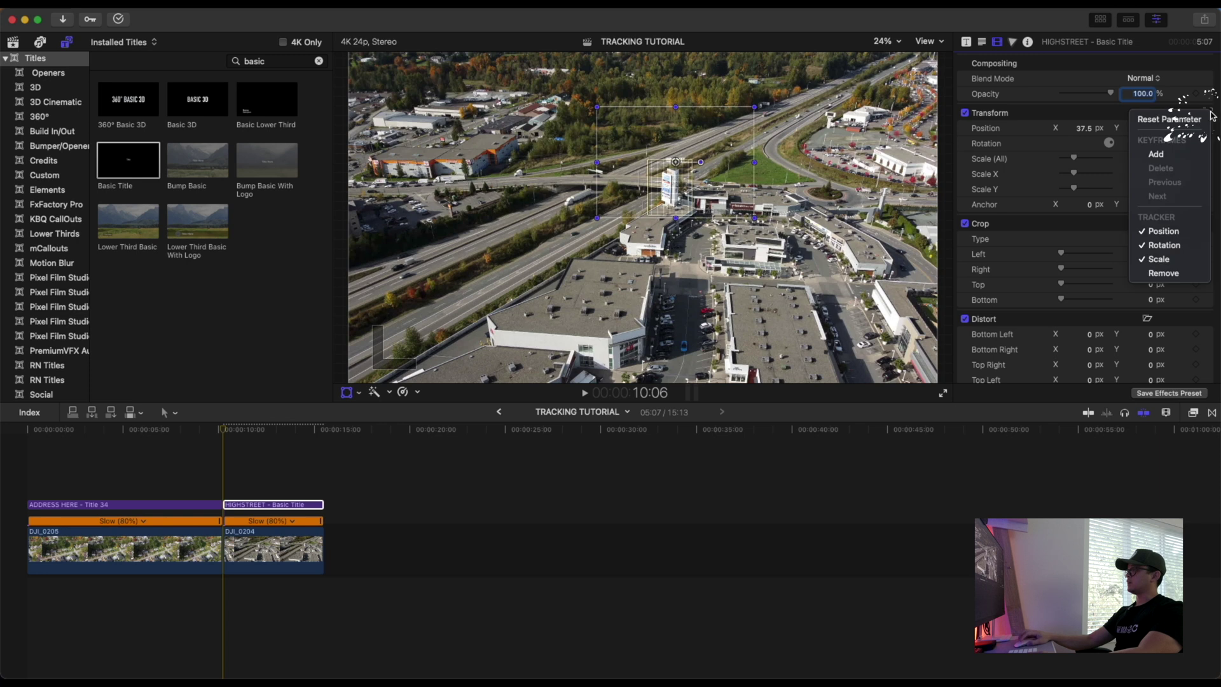
{"action": "left_click", "coordinate": [1160, 246]}
Step: Scale the title to 342.15%, nudge it over the sign, and play back
{"action": "left_click_drag", "start_coordinate": [751, 112], "coordinate": [945, 7]}
{"action": "left_click_drag", "start_coordinate": [543, 352], "coordinate": [540, 354]}
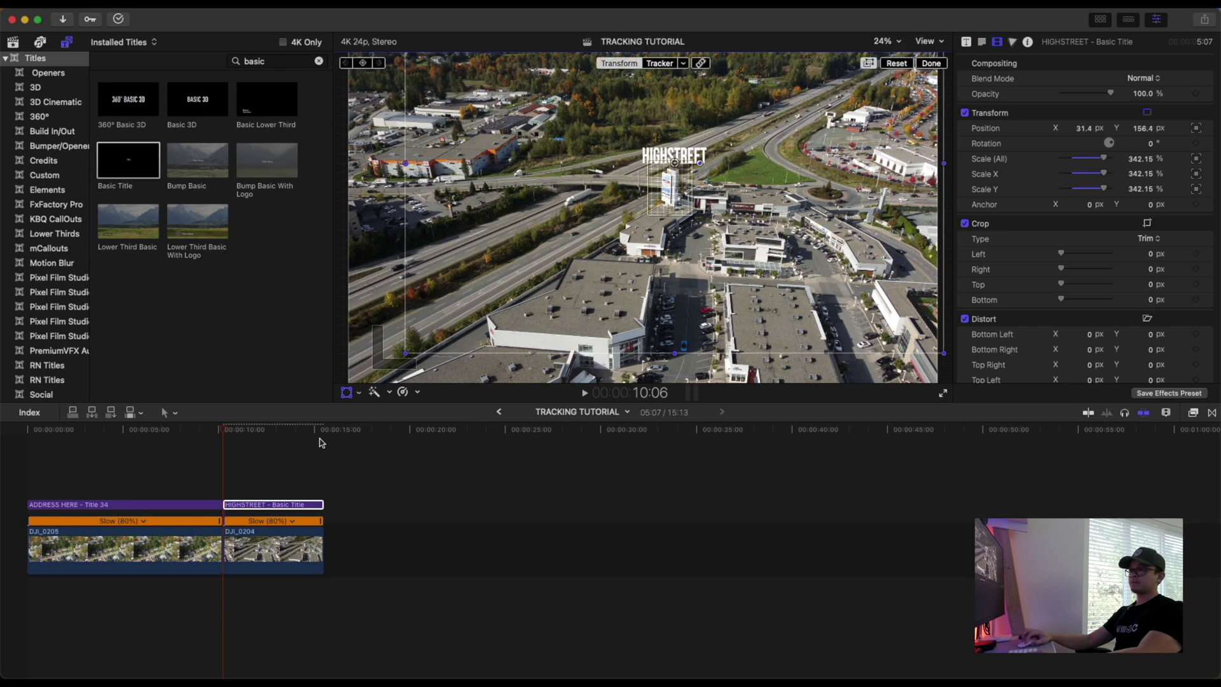
{"action": "left_click", "coordinate": [224, 450]}
{"action": "key", "text": "space"}
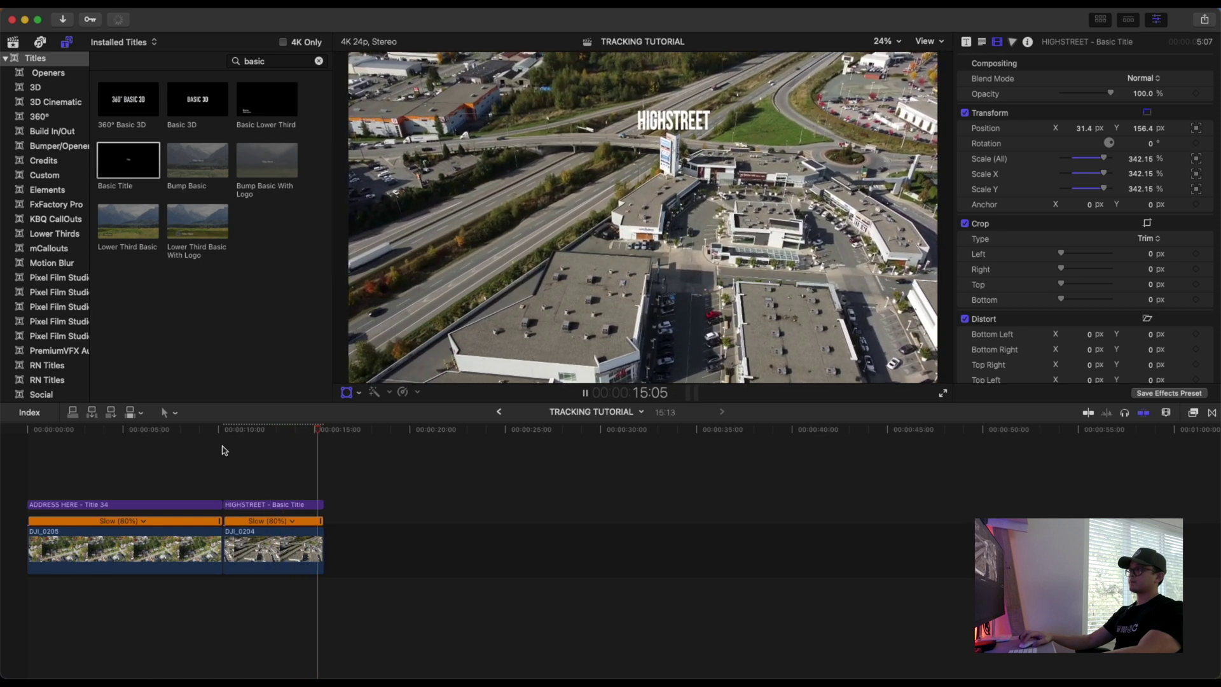
Step: Distort the title's corners into the mall's perspective, viewing at 12.5% zoom
{"action": "left_click", "coordinate": [222, 450]}
{"action": "left_click", "coordinate": [360, 393]}
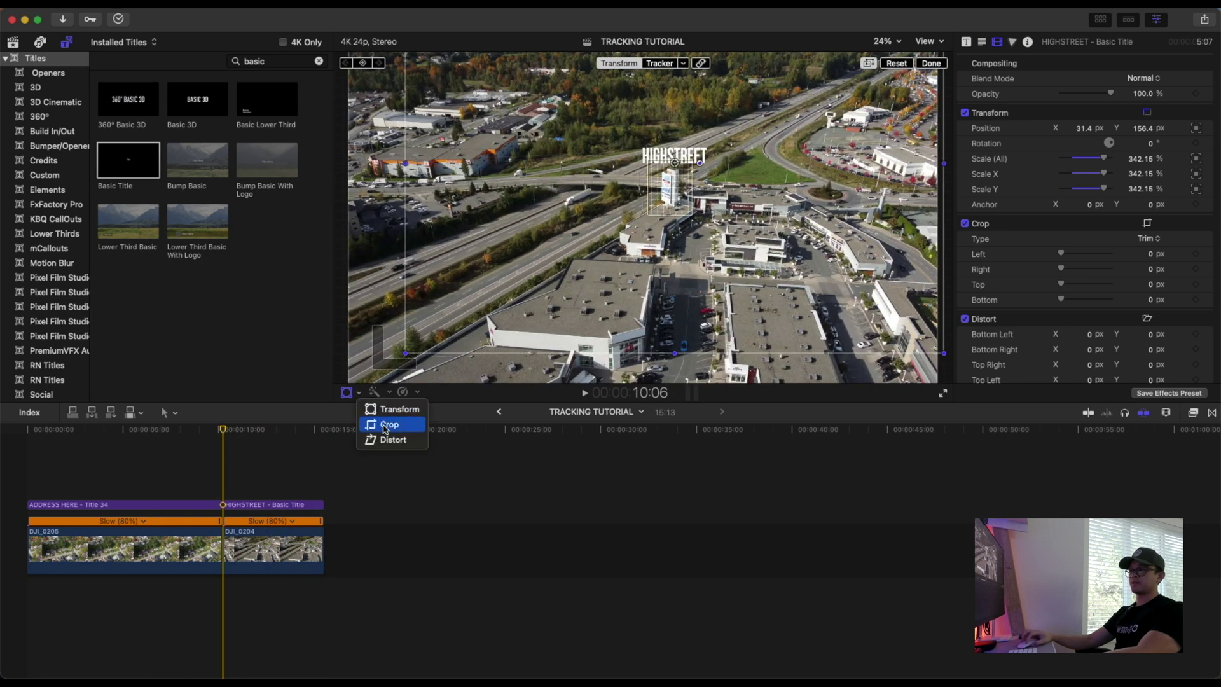
{"action": "left_click", "coordinate": [387, 440]}
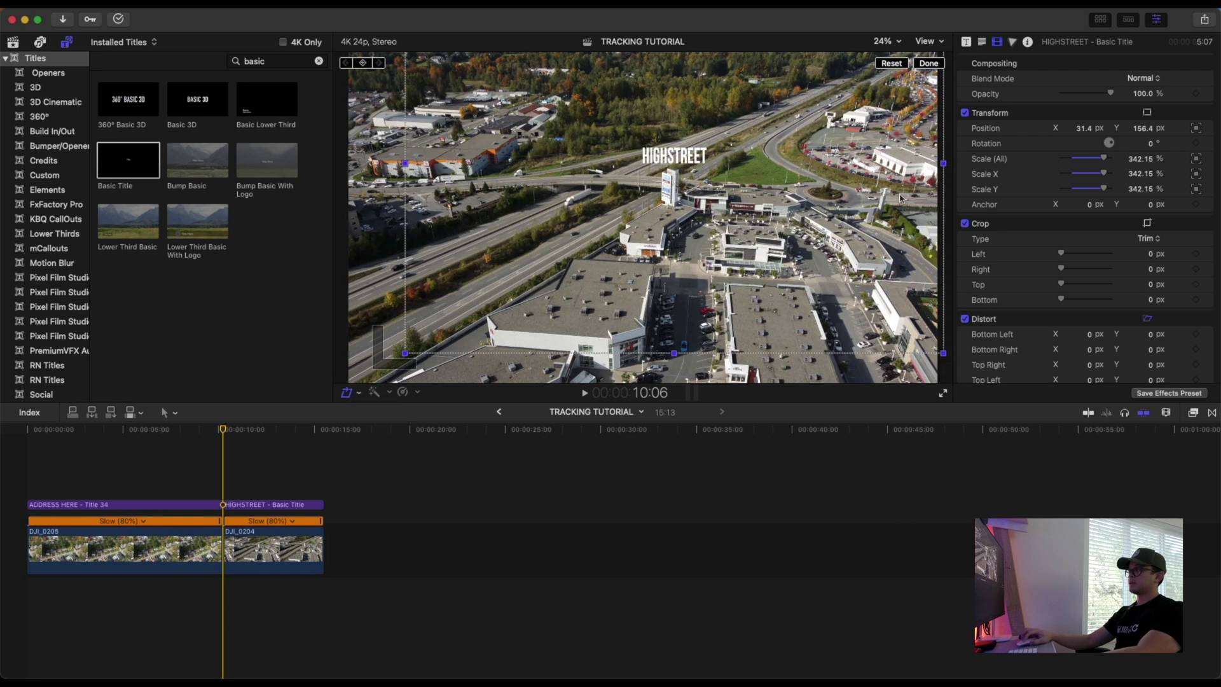
{"action": "left_click_drag", "start_coordinate": [944, 354], "coordinate": [952, 380]}
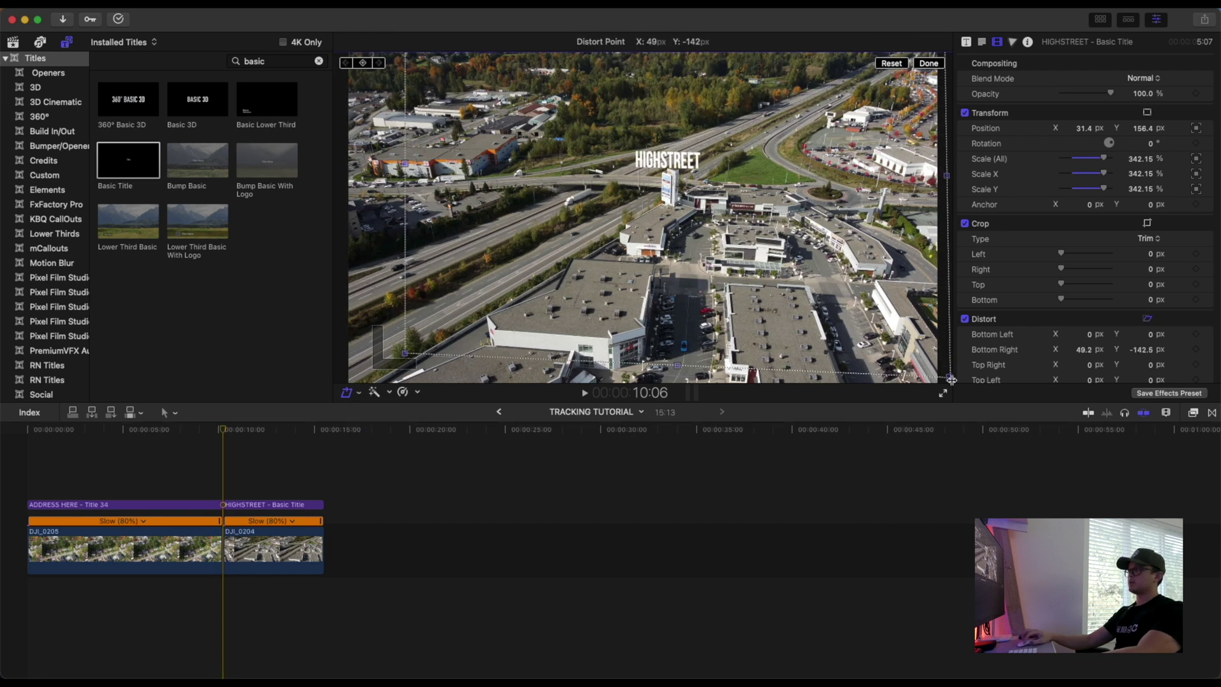
{"action": "left_click", "coordinate": [887, 41]}
{"action": "left_click", "coordinate": [903, 71]}
{"action": "left_click_drag", "start_coordinate": [799, 92], "coordinate": [800, 99]}
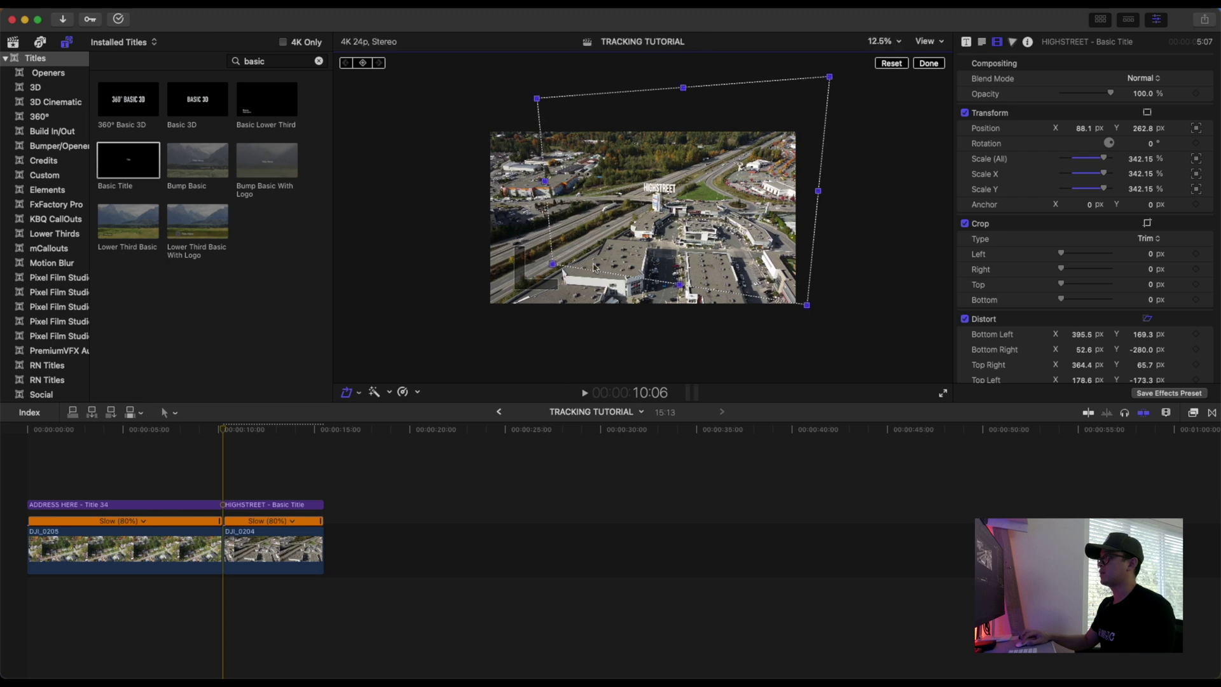
{"action": "key", "text": "space"}
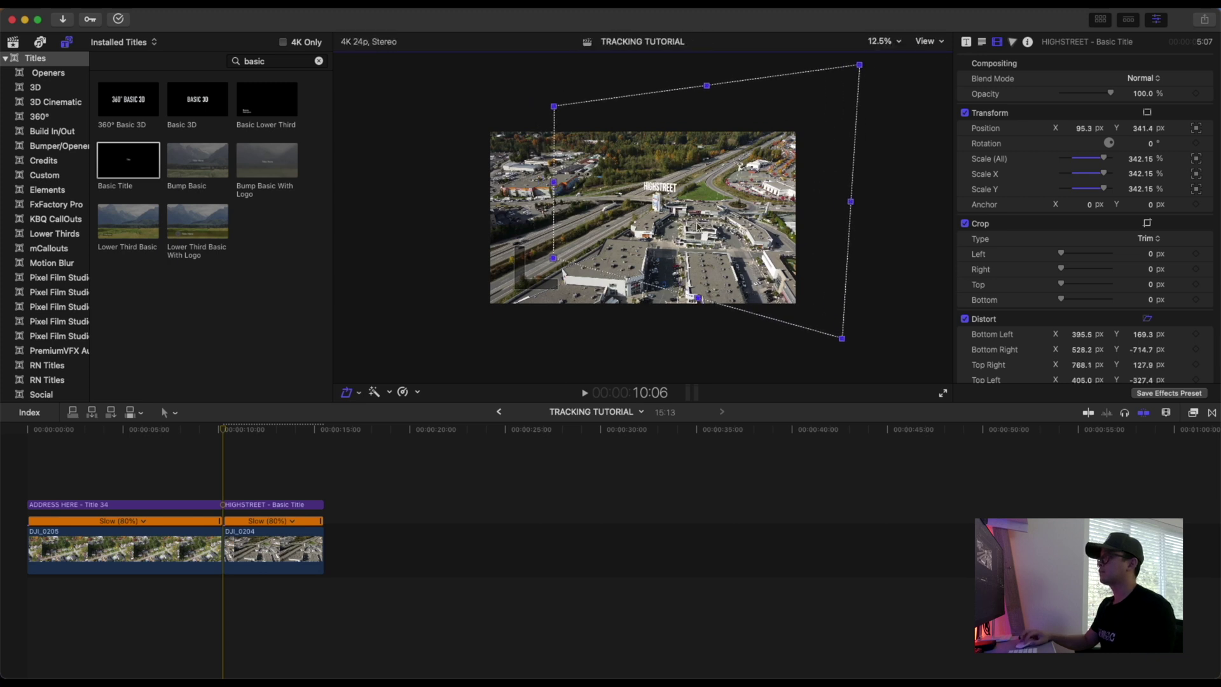
Step: Play back the perspective title, then return to the timeline's start
{"action": "key", "text": "shift+z"}
{"action": "left_click", "coordinate": [226, 430]}
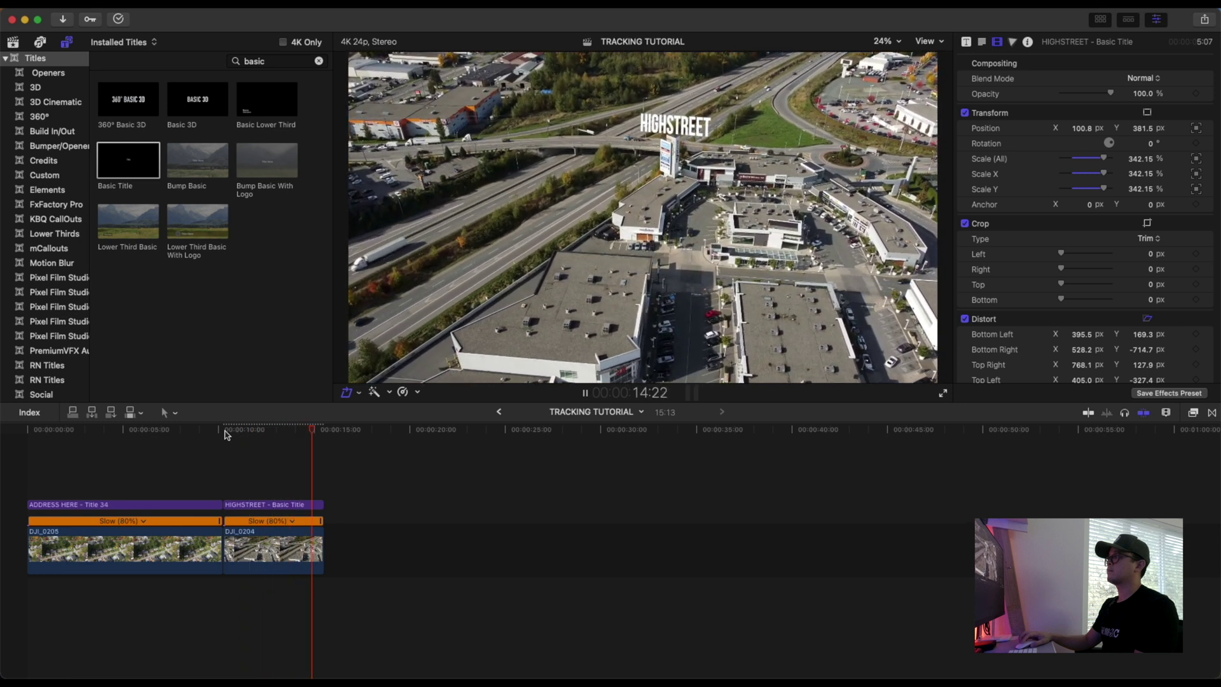
{"action": "key", "text": "Home"}
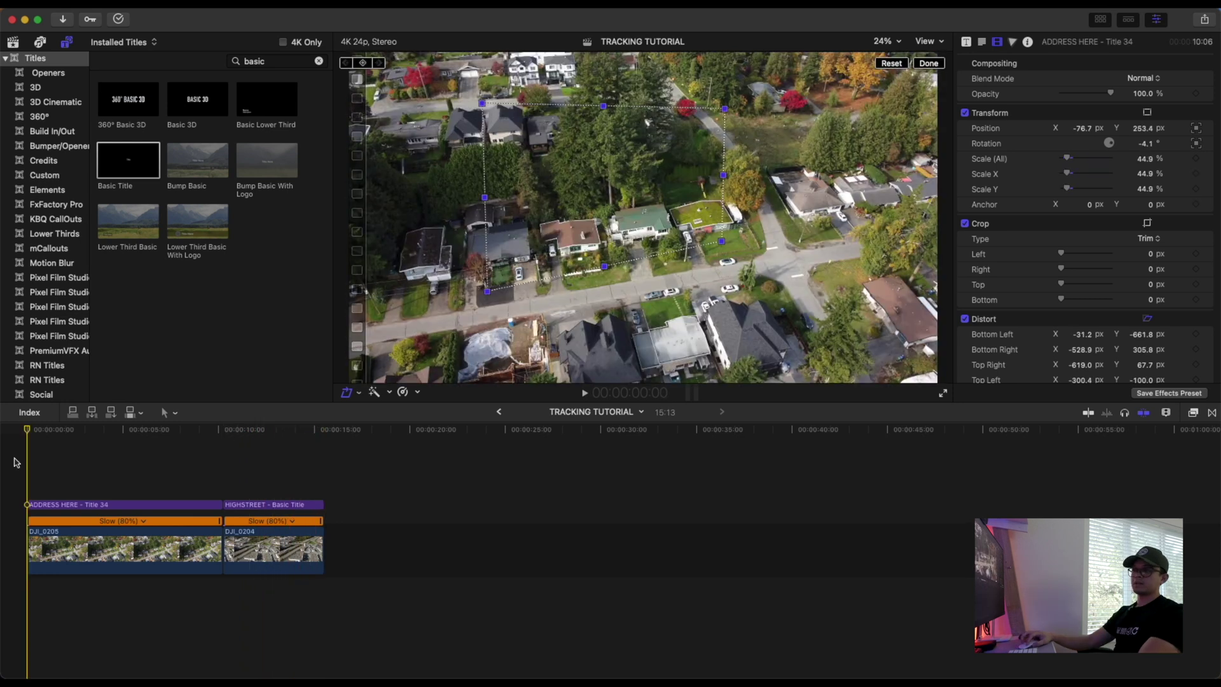